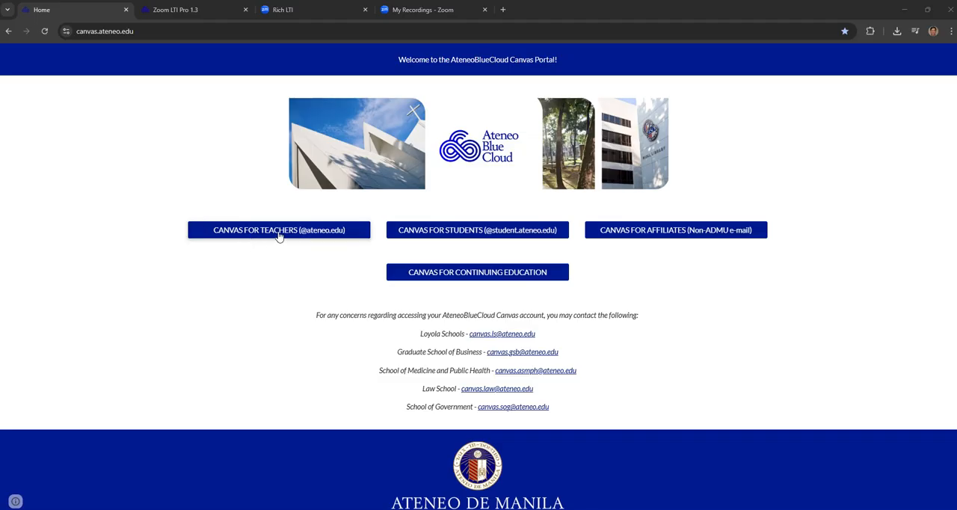
- Go from the Canvas course's Zoom LTI Pro page to the Zoom meetings page and list its cloud recordings
click(173, 11)
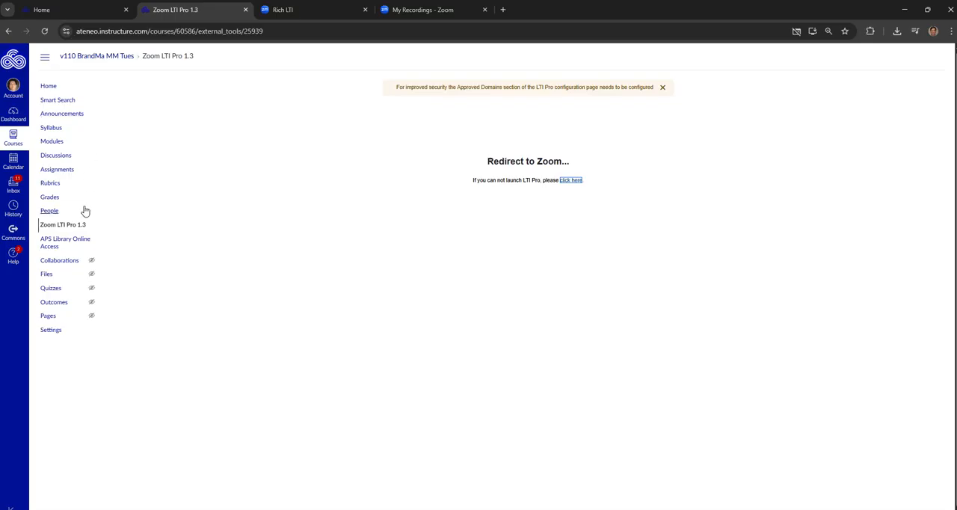
click(273, 14)
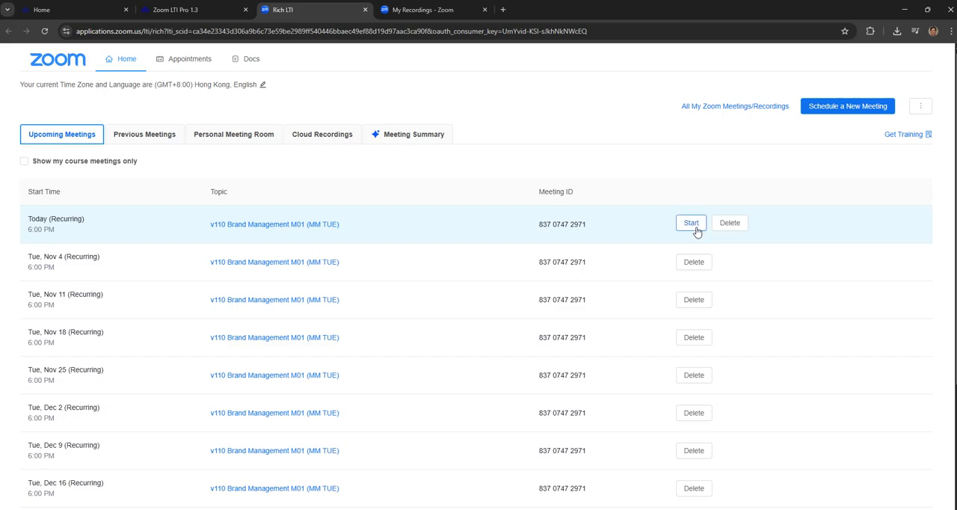
click(693, 226)
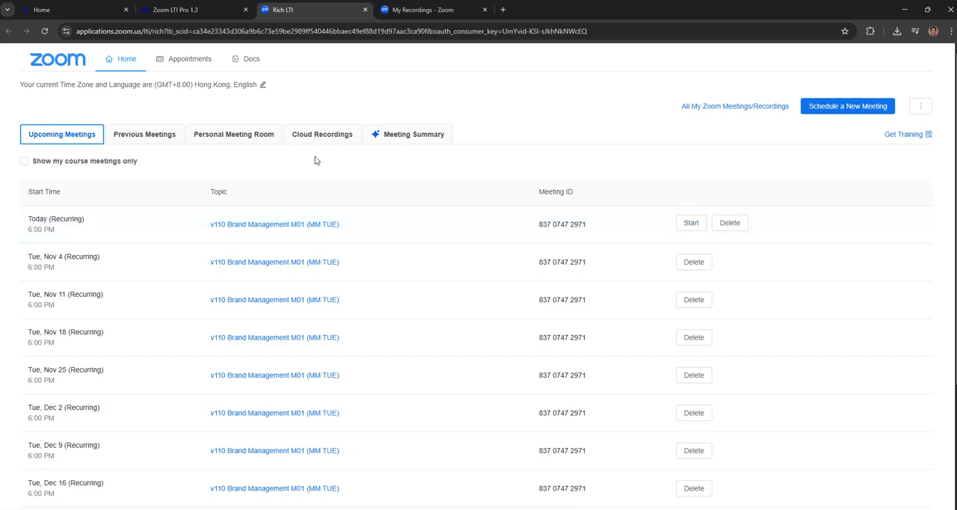
click(323, 140)
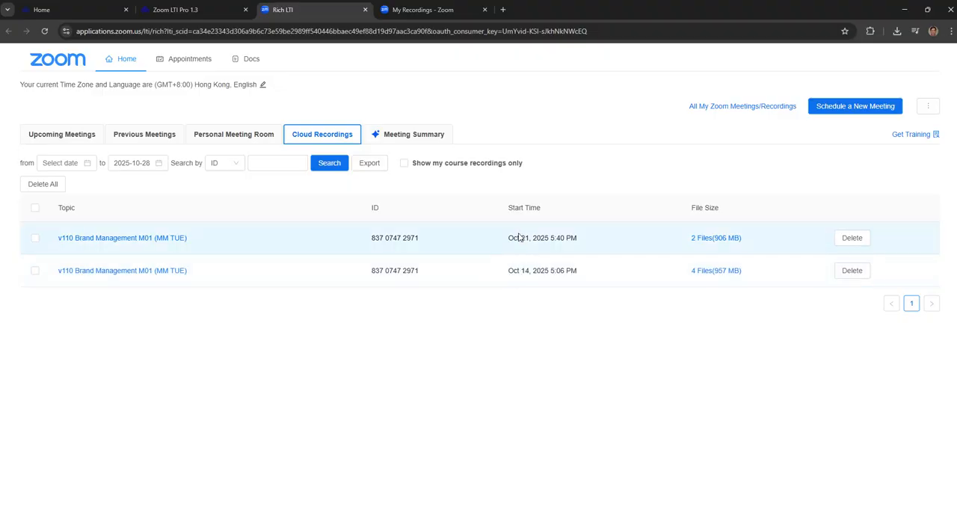
- Download the audio-only file of the Oct 21, 2025 v110 Brand Management M01 (MM TUE) recording and check the download history
click(177, 238)
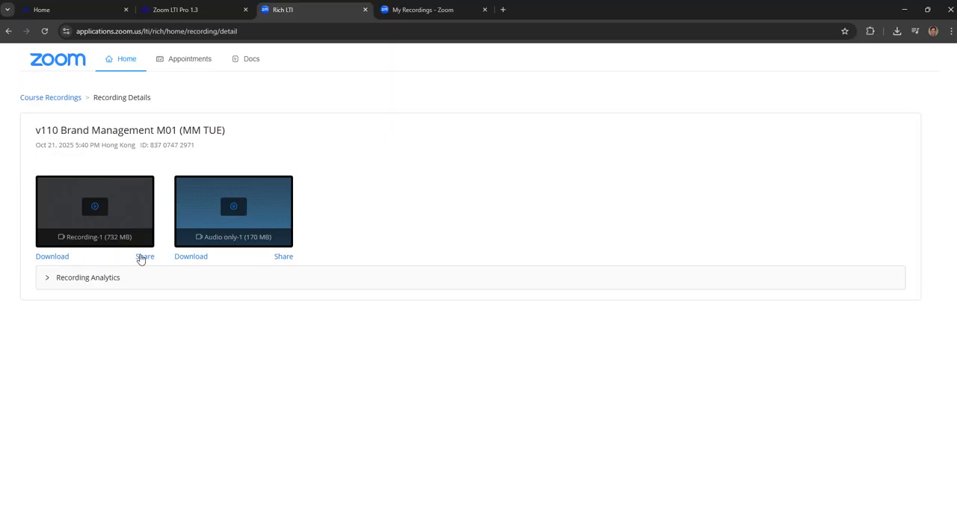
click(191, 258)
click(896, 32)
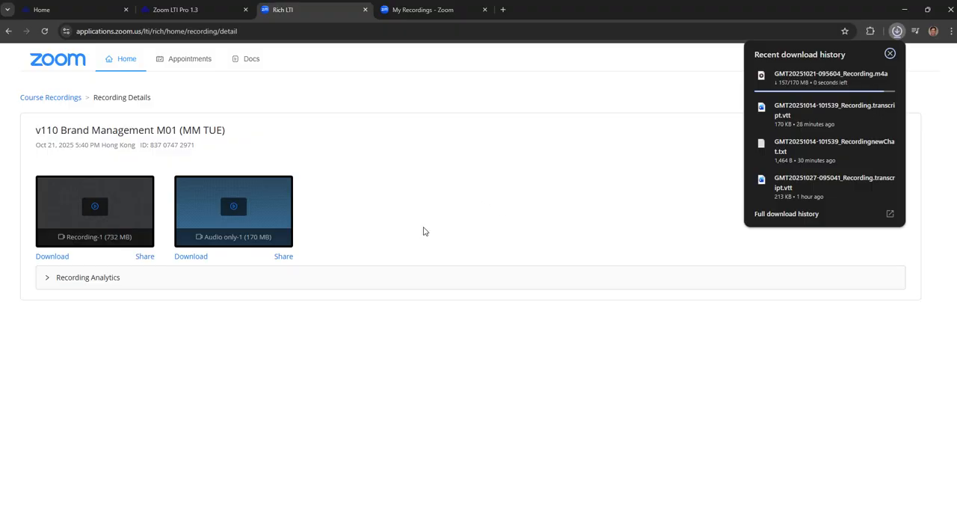
- On the Zoom My Recordings page, open the Oct 14, 2025 v110 Brand Management M01 (MM TUE) recording and download its English audio transcript
key(ctrl+Tab)
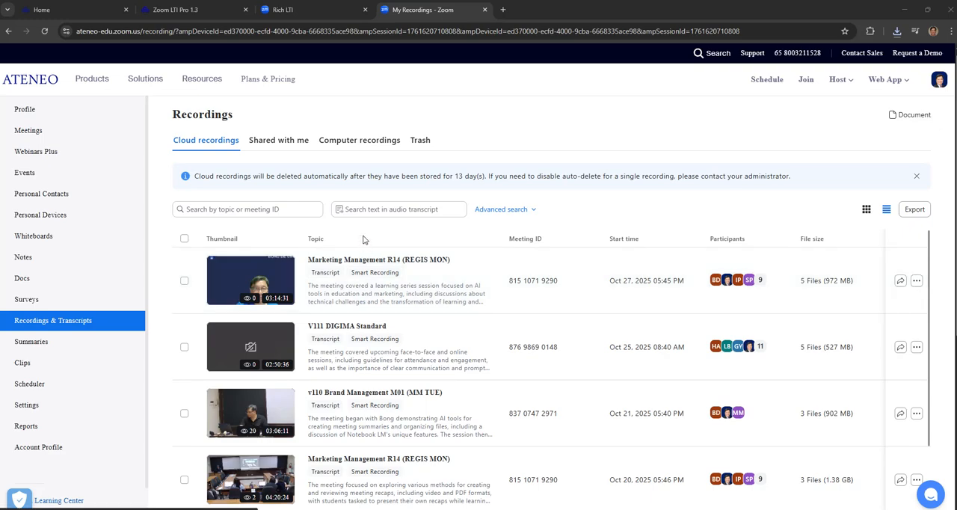
scroll(402, 207, up, 1)
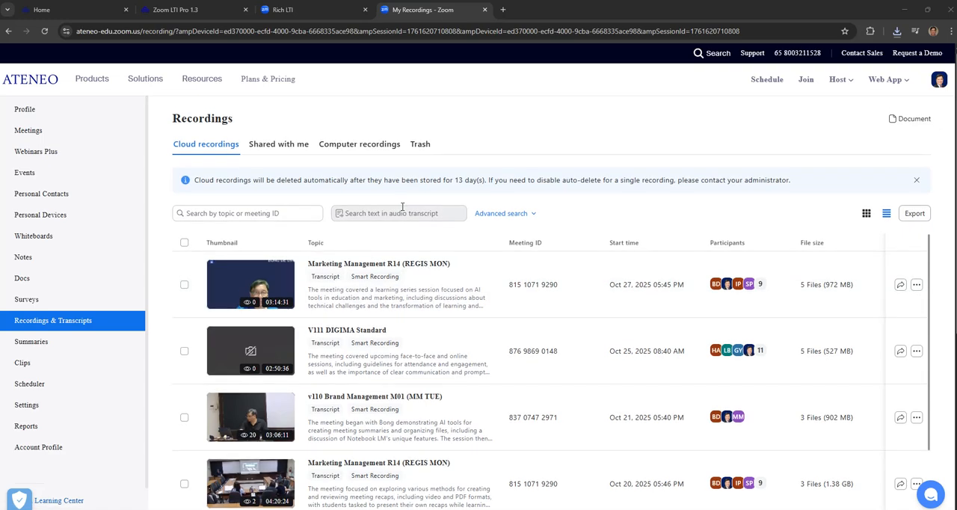
scroll(673, 247, down, 3)
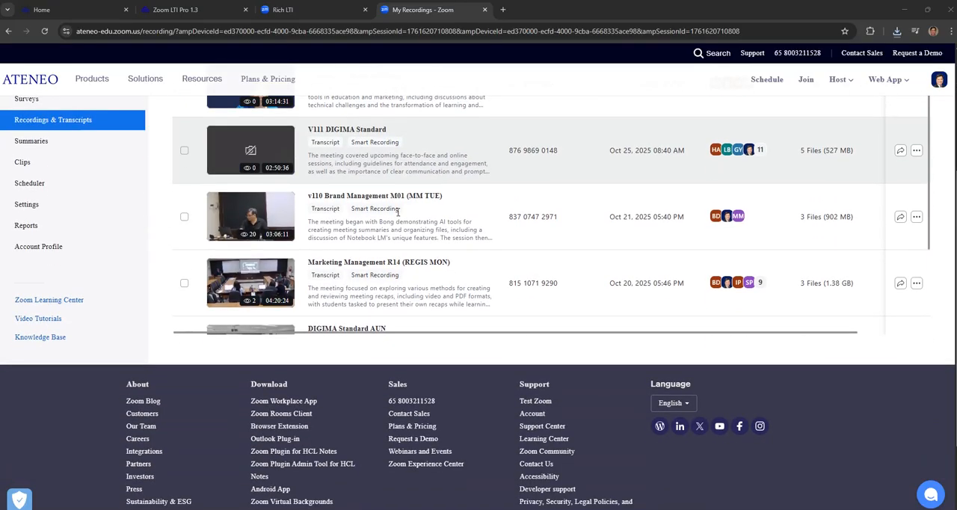
scroll(893, 243, up, 1)
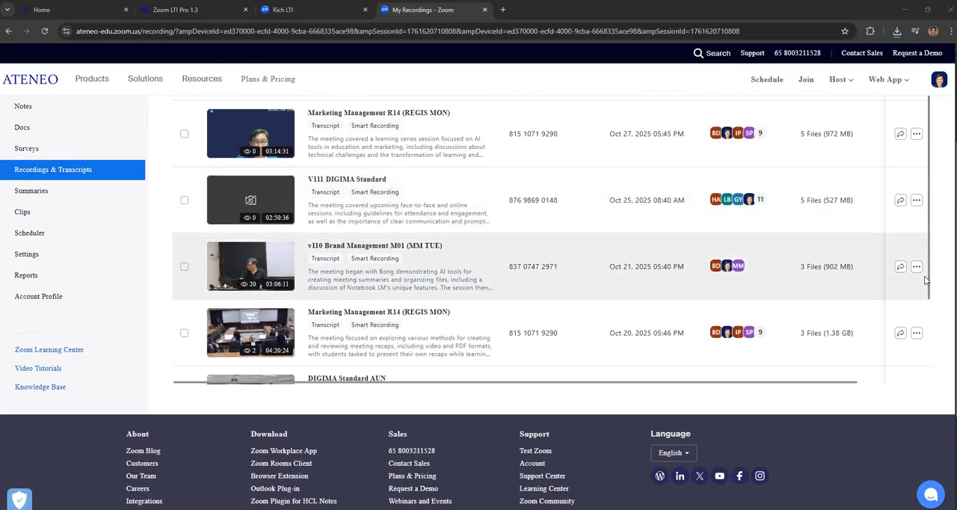
drag(927, 290, 931, 391)
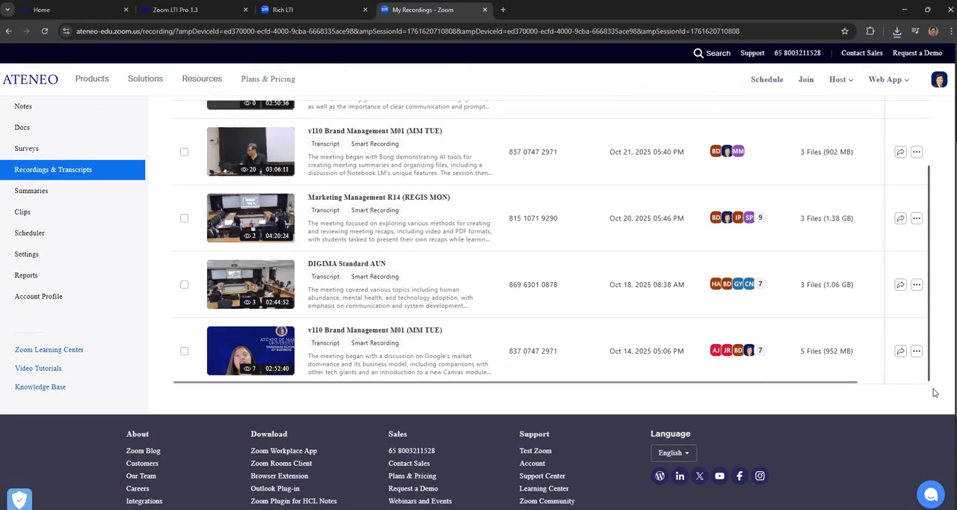
click(394, 334)
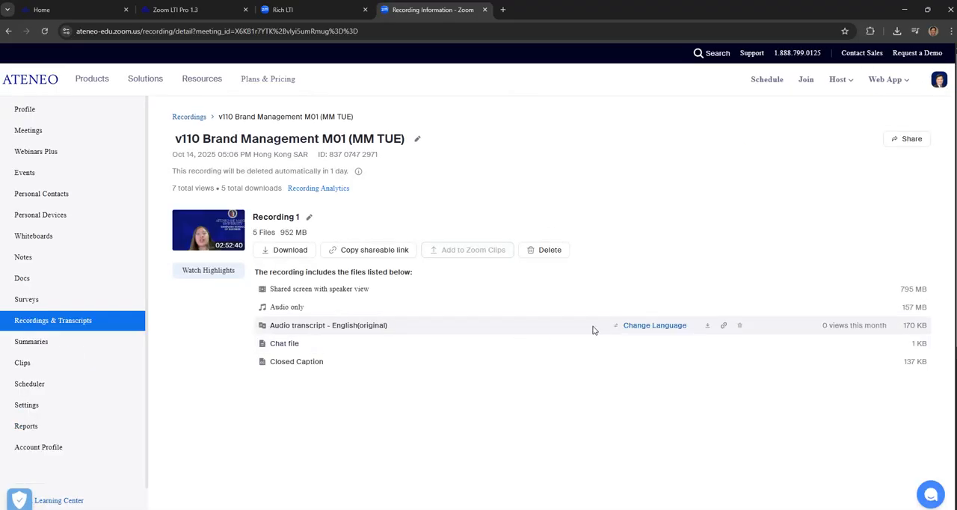
click(707, 326)
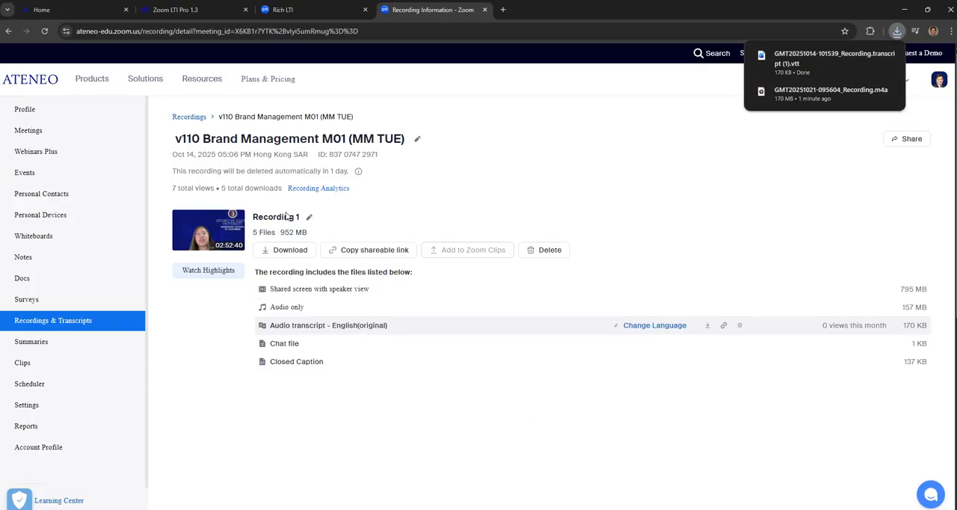
- Switch to the Transcripts folder in File Explorer and place the NotebookLM window with v110 BrandMa Sessions beside the file list
mouse_move(410, 501)
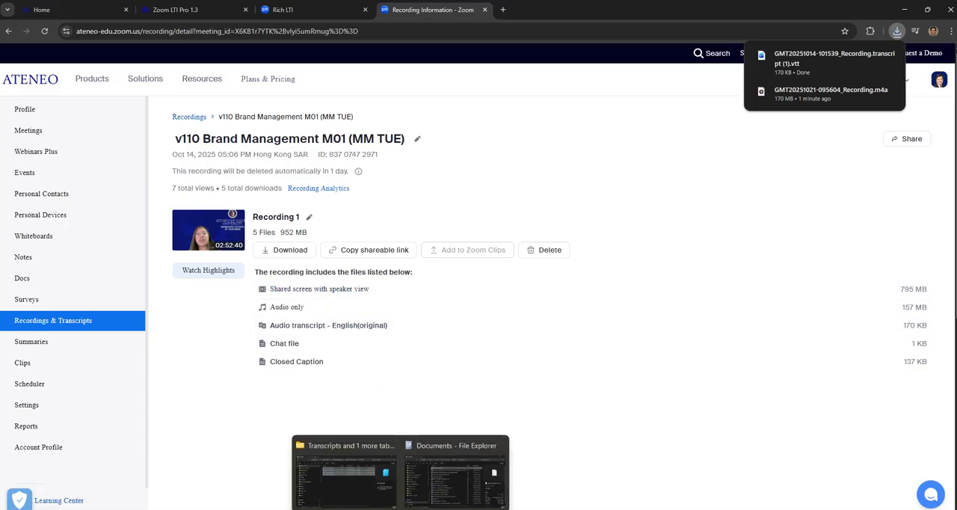
click(341, 479)
click(497, 266)
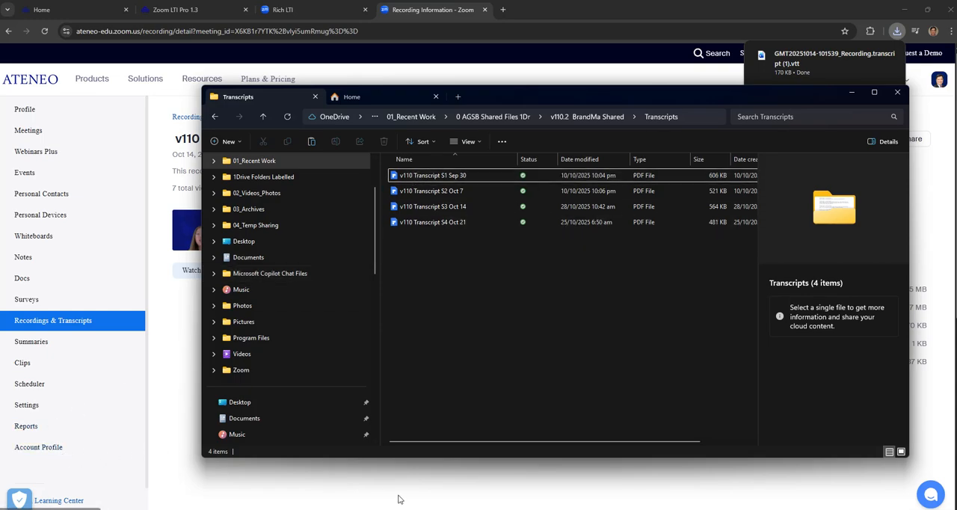
click(555, 508)
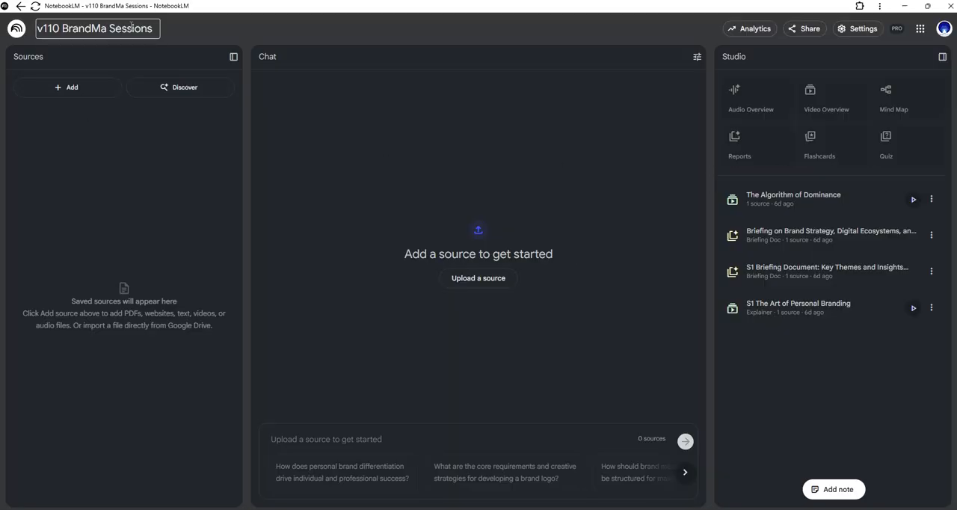
click(929, 7)
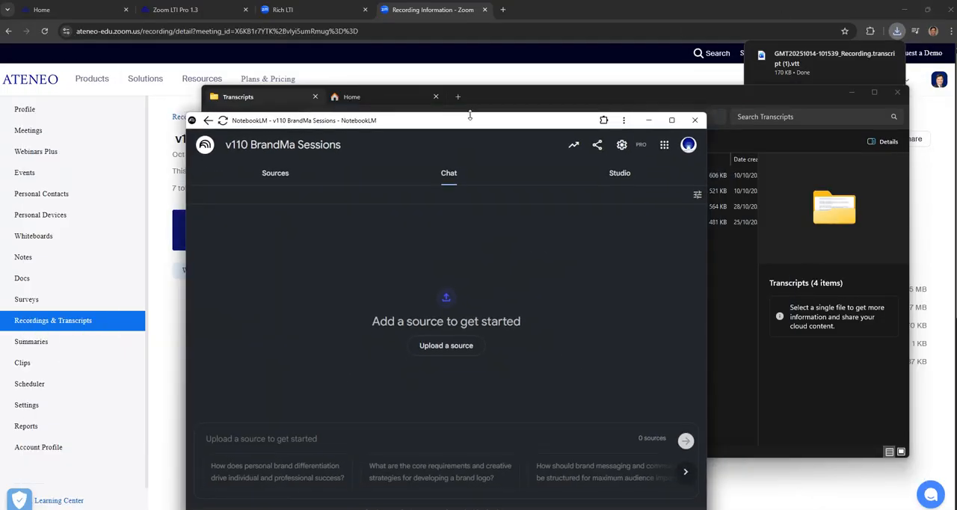
drag(479, 116, 729, 126)
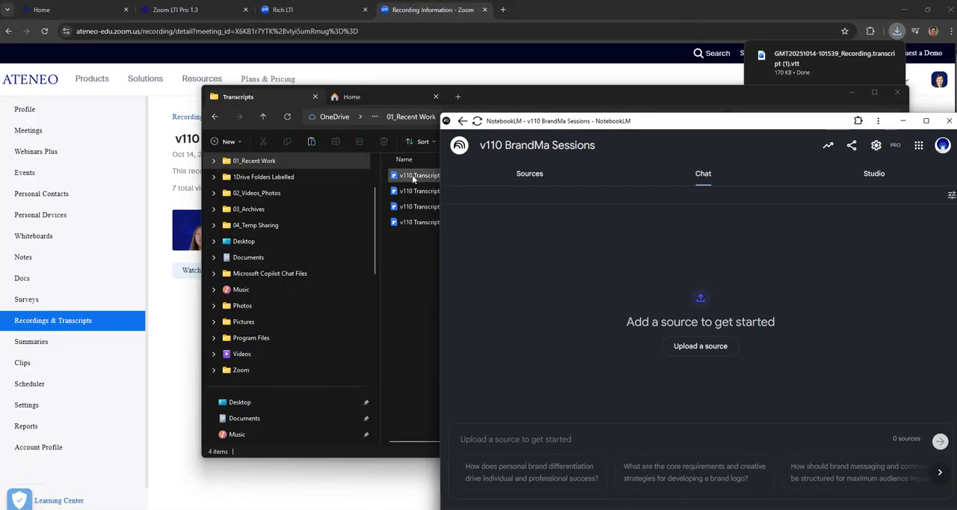
- Upload the four v110 transcript PDFs, S1 Sep 30 through S4 Oct 21, from the Transcripts folder as sources of the NotebookLM notebook
click(412, 177)
ctrl+click(417, 192)
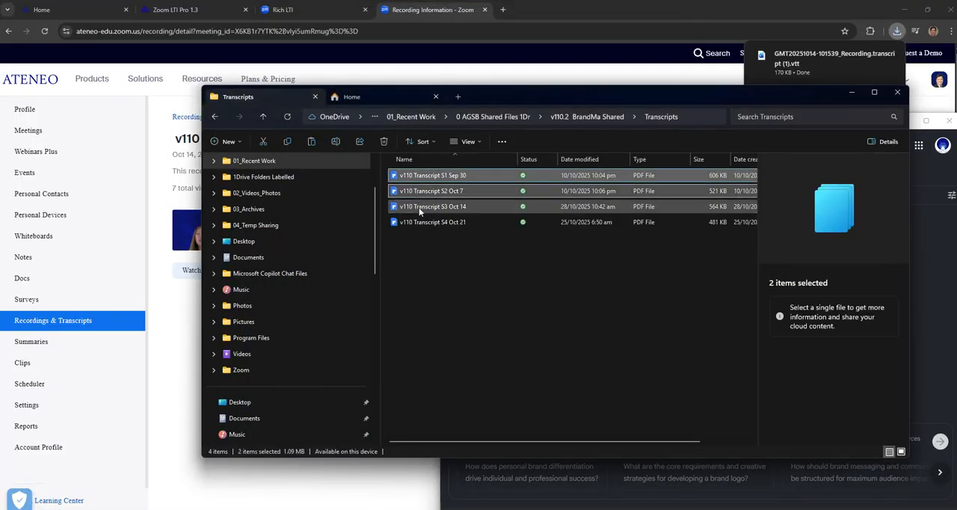
ctrl+click(419, 207)
ctrl+click(418, 221)
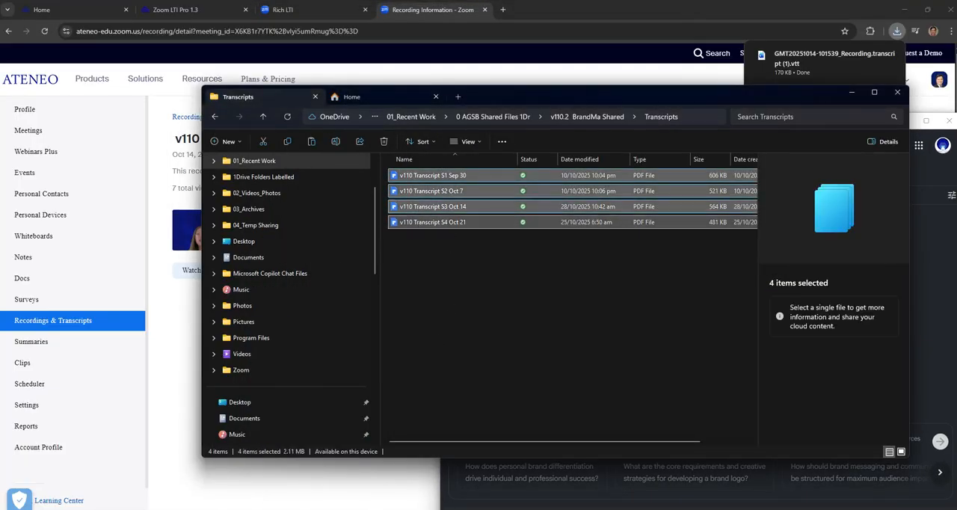
click(555, 508)
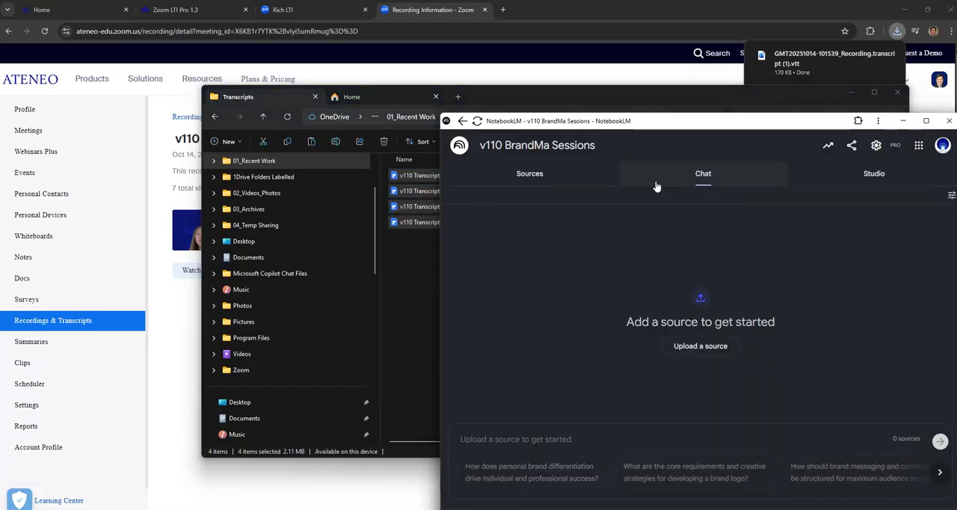
drag(733, 124, 783, 116)
drag(448, 175, 792, 299)
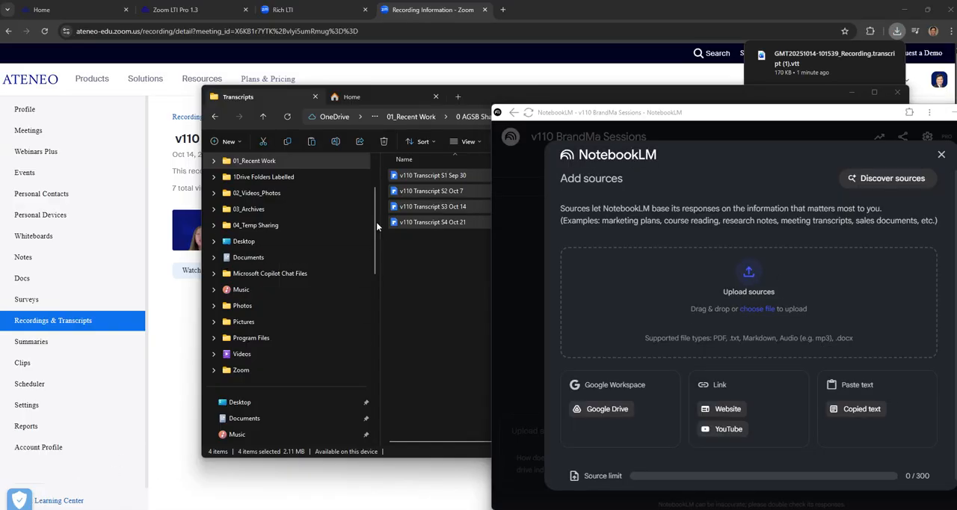
drag(425, 175, 699, 314)
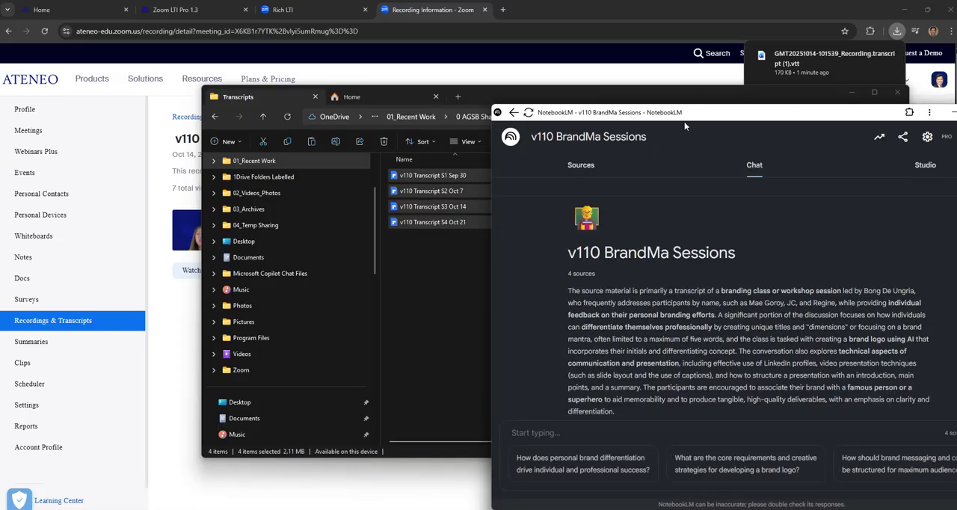
- Maximize the NotebookLM window and leave only v110 Transcript S4 Oct 21.pdf selected as a source
drag(689, 118, 489, 91)
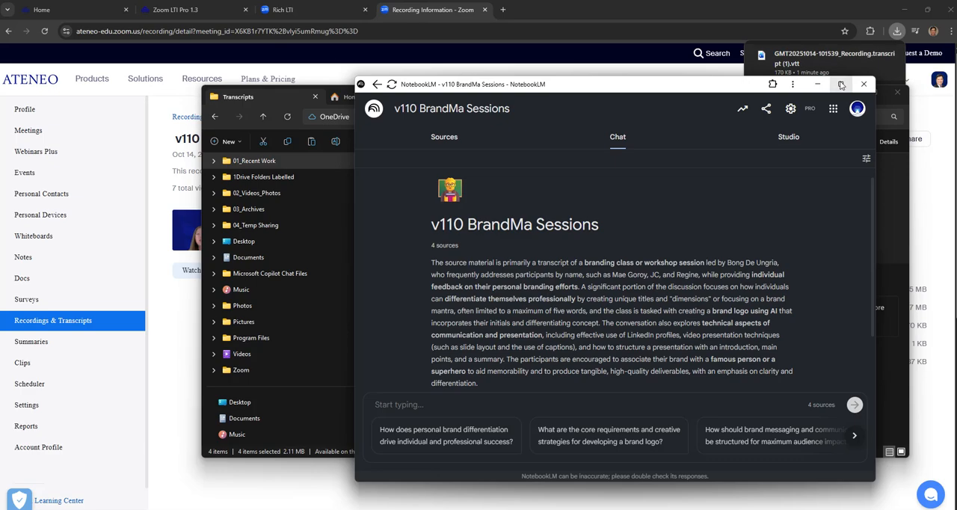
click(838, 85)
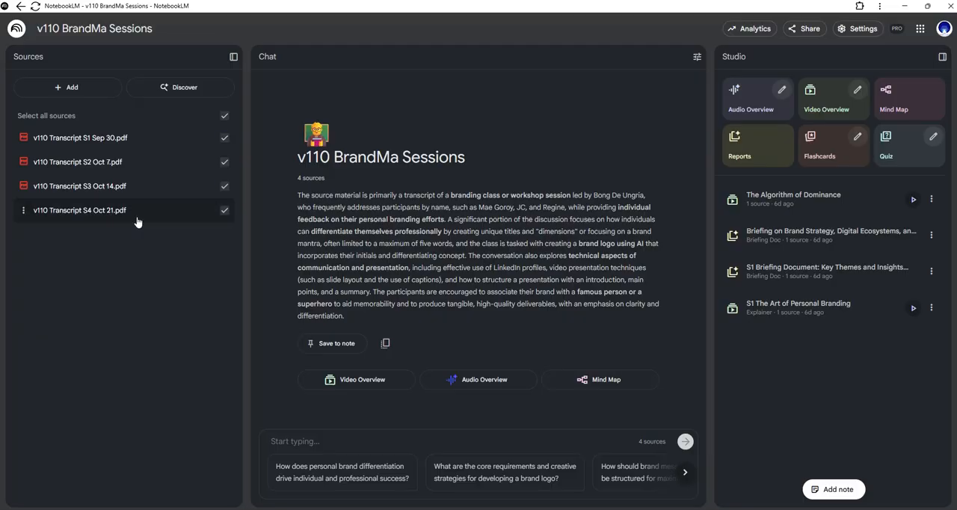
click(225, 116)
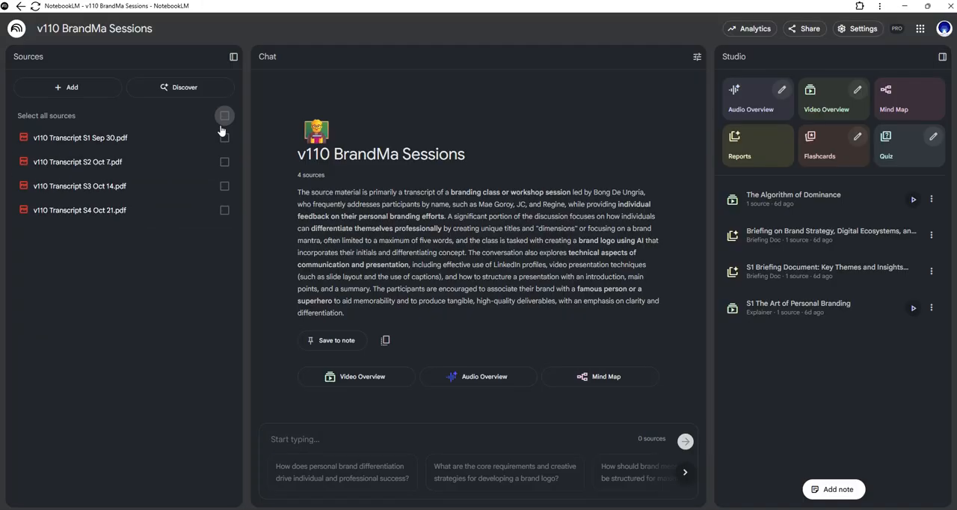
click(224, 213)
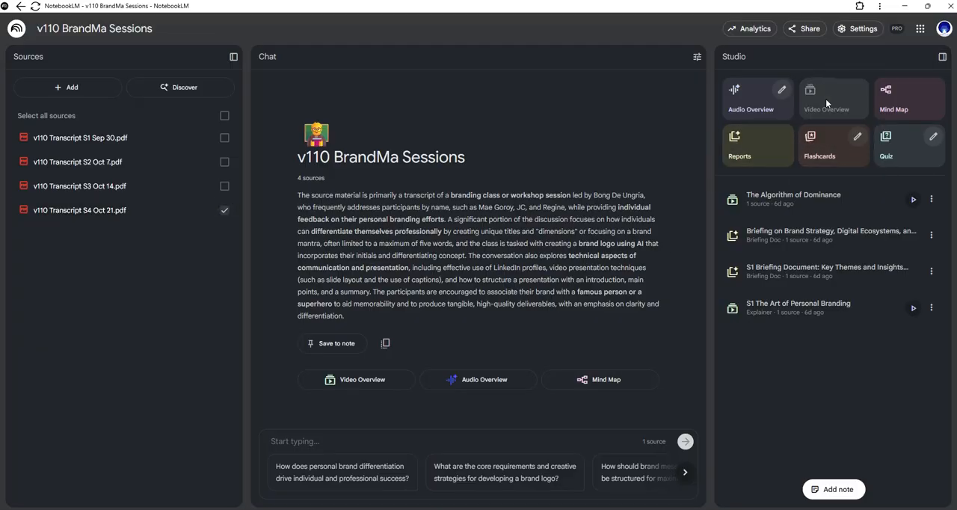
- Generate a Video Overview and a Briefing Doc report from the selected S4 transcript
click(750, 157)
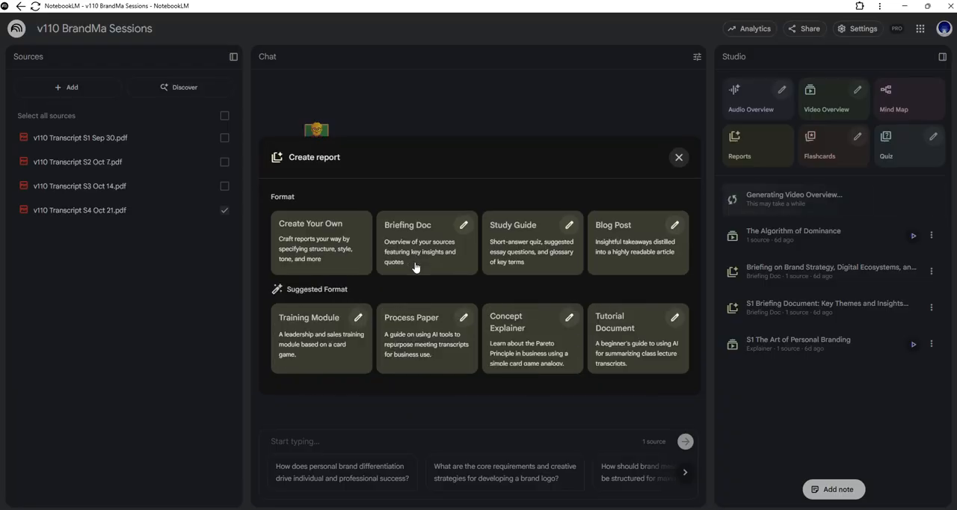
click(415, 267)
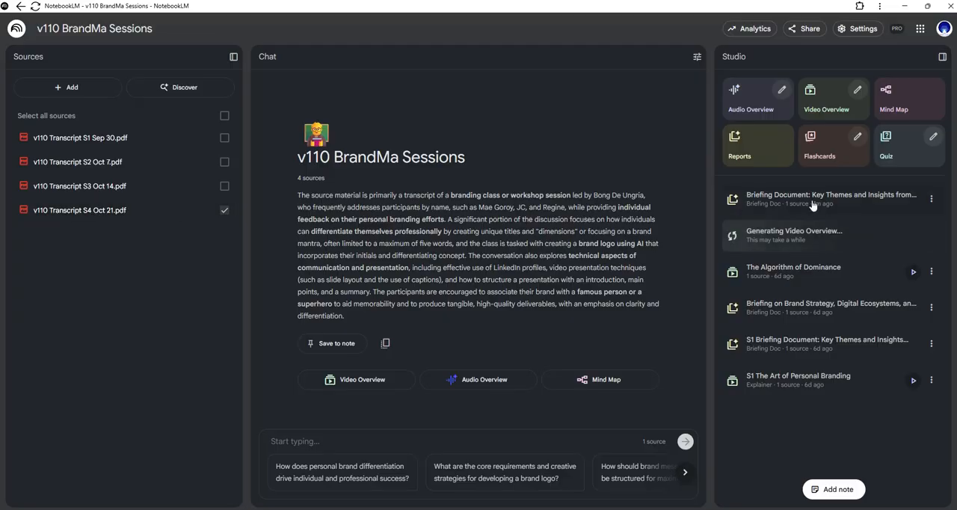
- Rename the newly generated Session 4 briefing document in the notebook as v110 BD S4 Oct 21
click(932, 201)
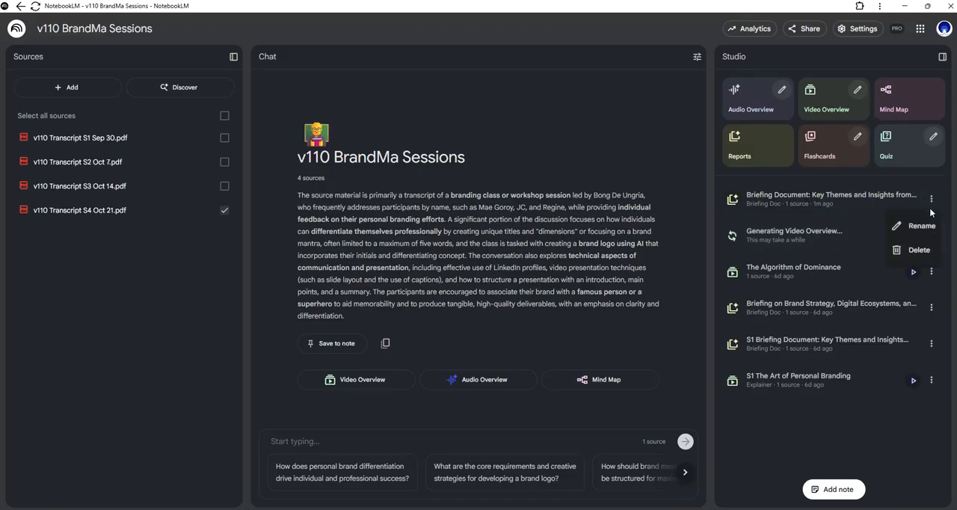
click(921, 224)
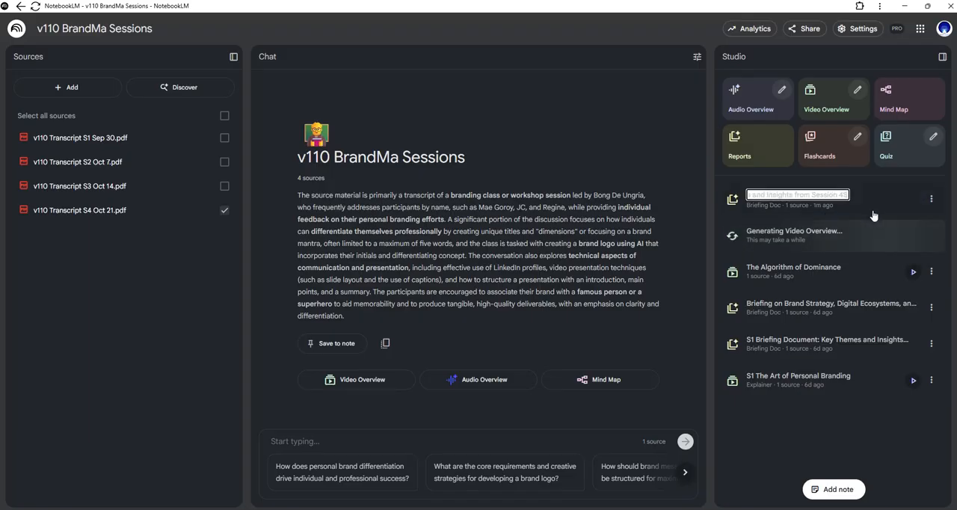
text(S)
key(XF86AudioRaiseVolume)
key(XF86AudioRaiseVolume)
key(XF86AudioRaiseVolume)
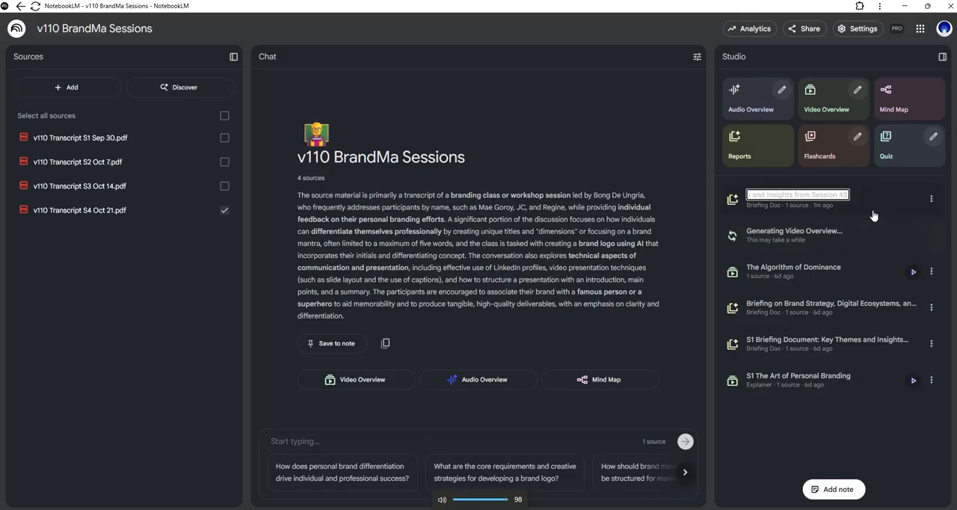
text(Briefing Document:)
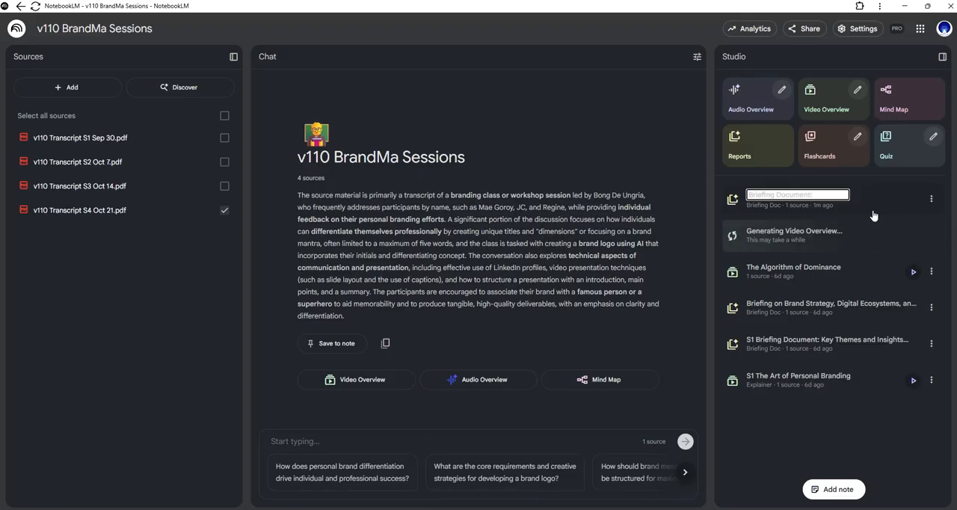
key(BackSpace)
key(BackSpace)
key(BackSpace)
key(BackSpace)
key(BackSpace)
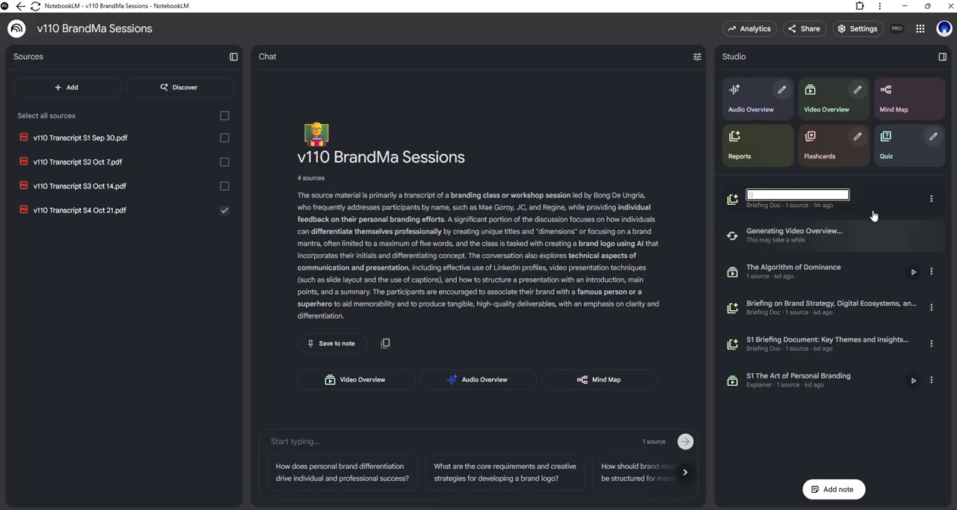
text(v1)
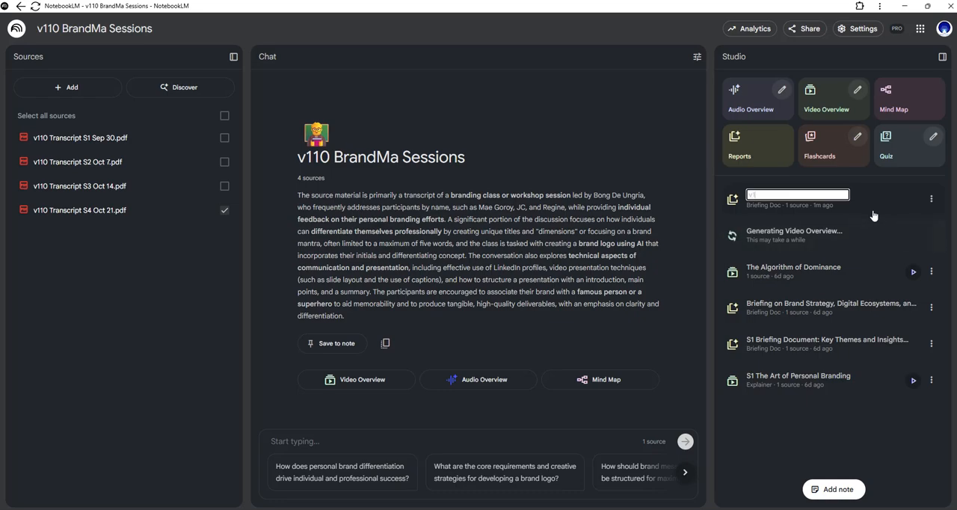
text(10)
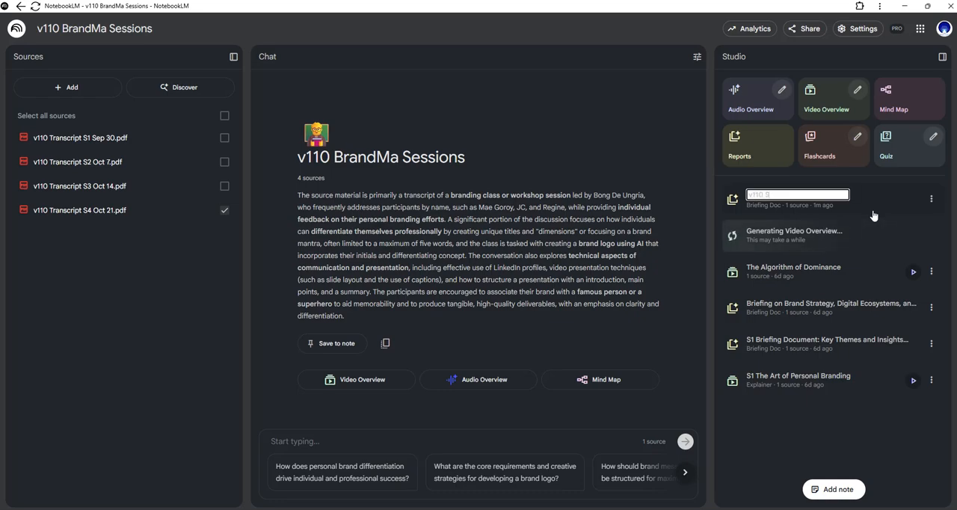
text( BD)
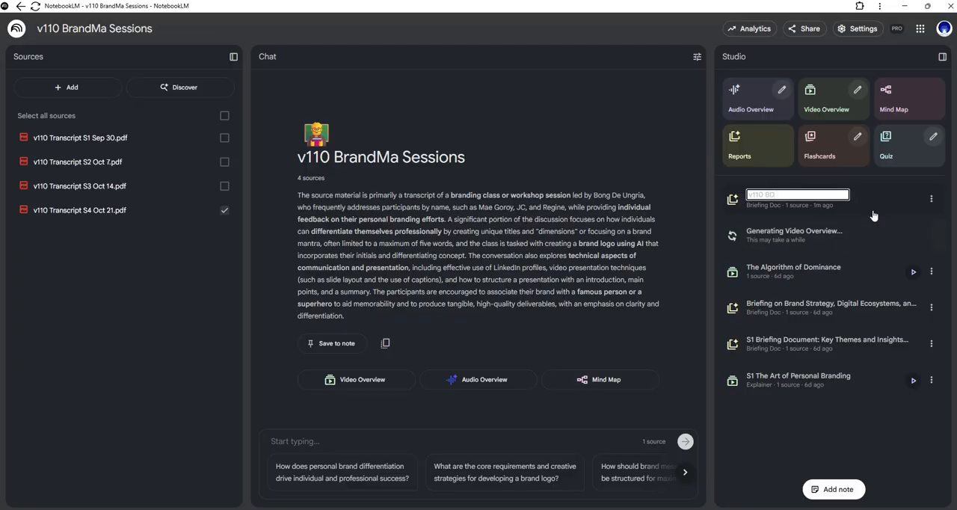
text( S)
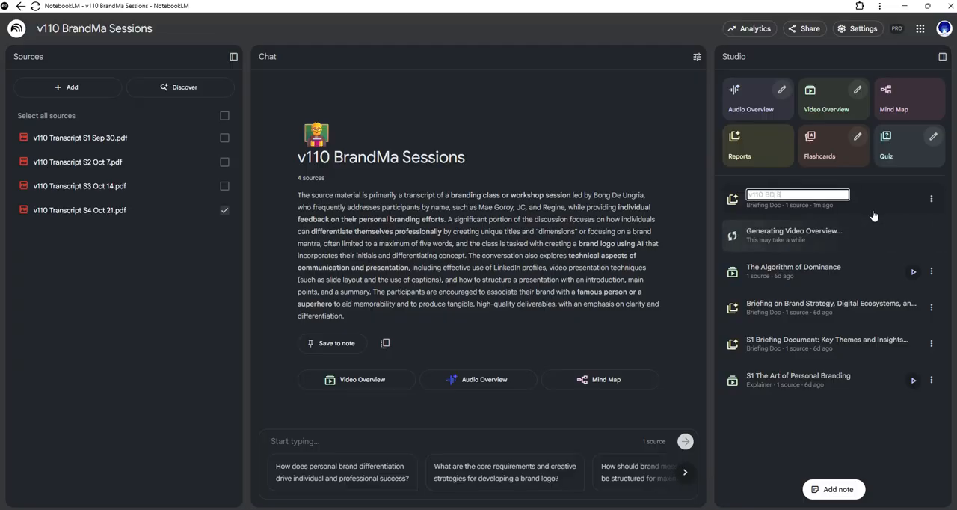
text(4 Oct)
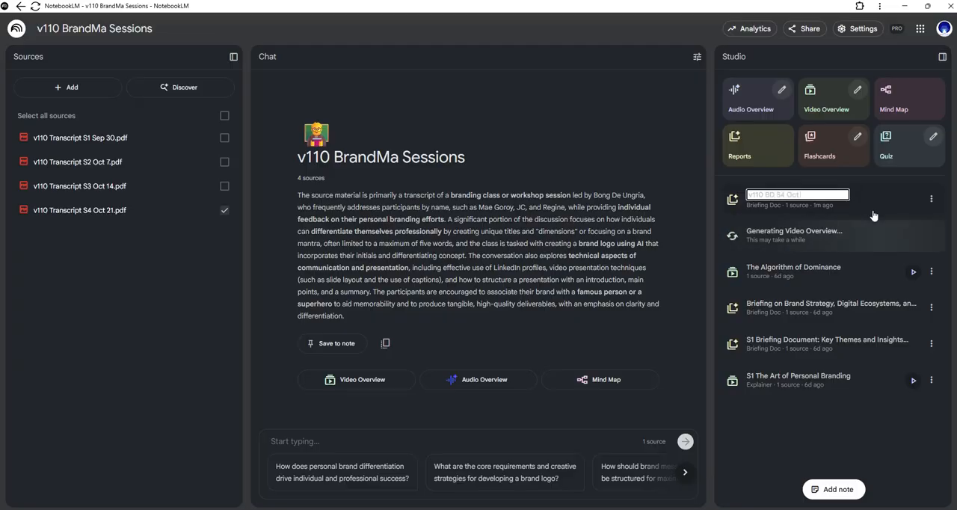
text( 21)
key(Return)
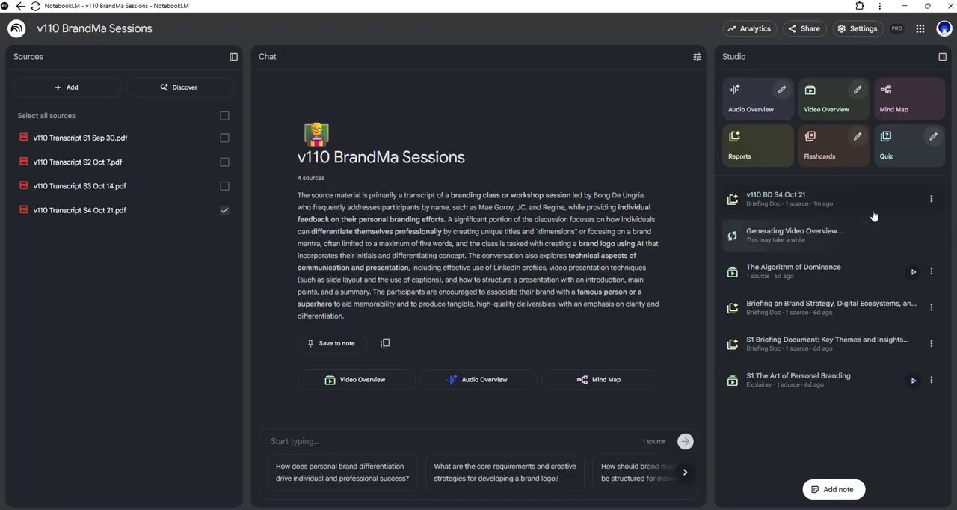
- Open the v110 BD S4 Oct 21 report and copy its content with formatting
click(932, 200)
click(822, 196)
click(778, 198)
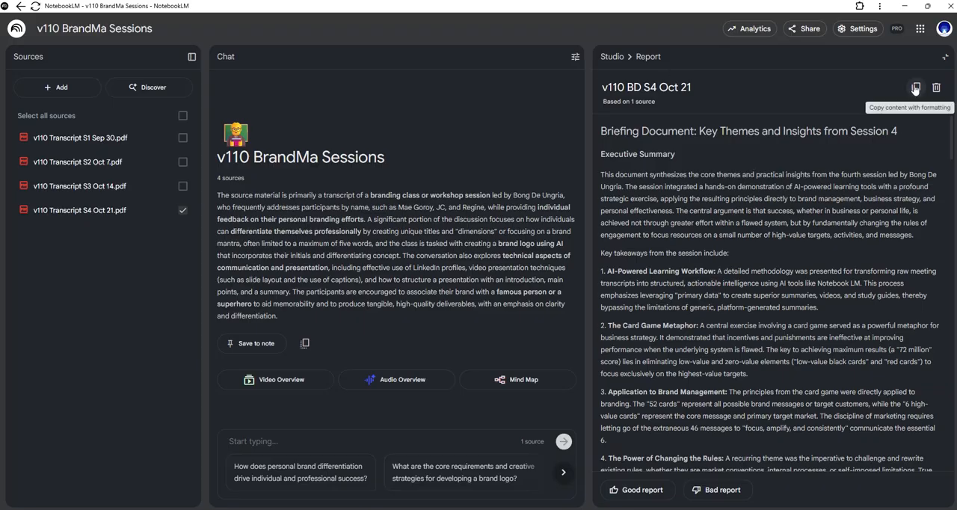
click(697, 88)
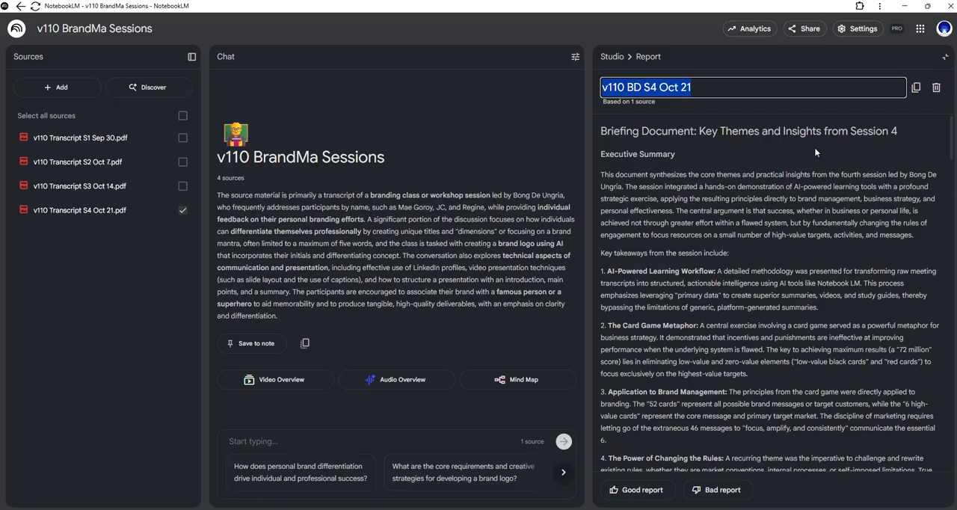
click(915, 88)
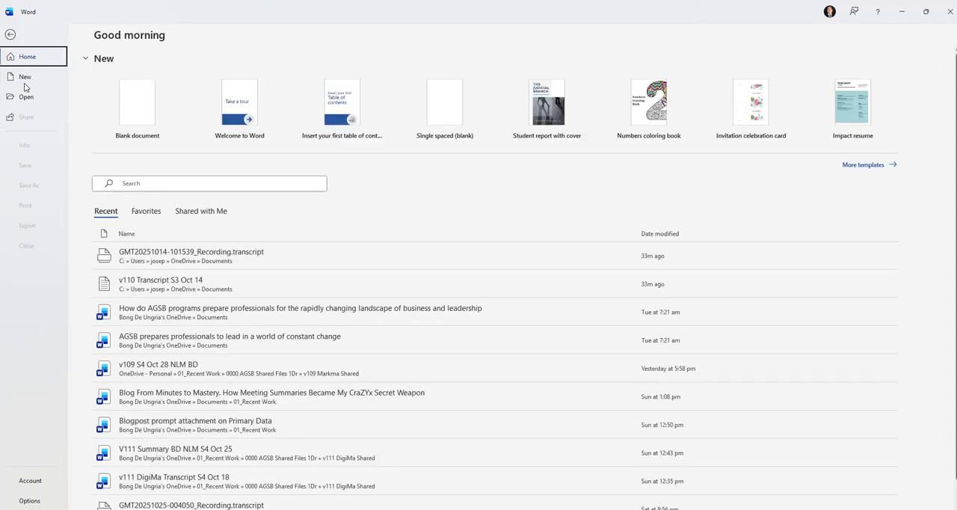
- Create a blank document in Word, paste the copied briefing with merged formatting, and check it back to the first page
click(26, 78)
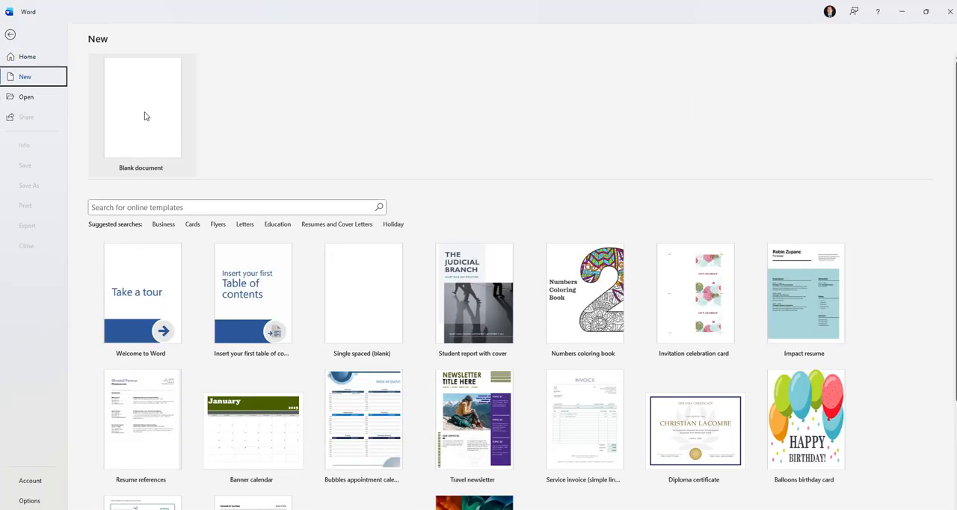
click(146, 116)
click(19, 75)
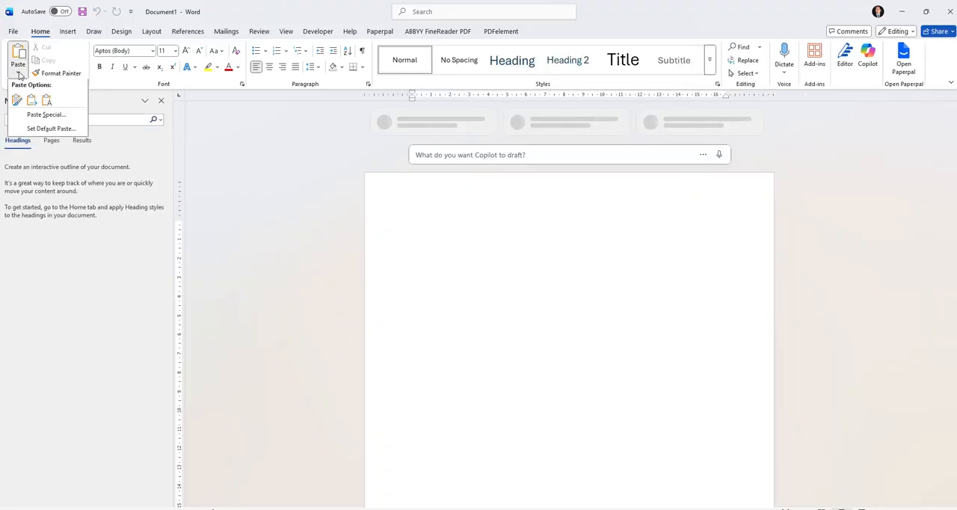
click(31, 100)
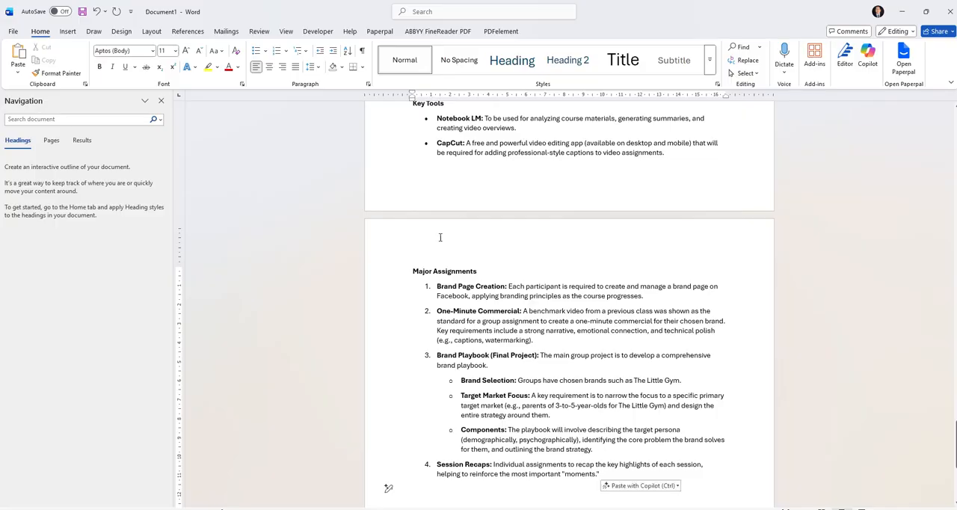
scroll(439, 237, up, 15)
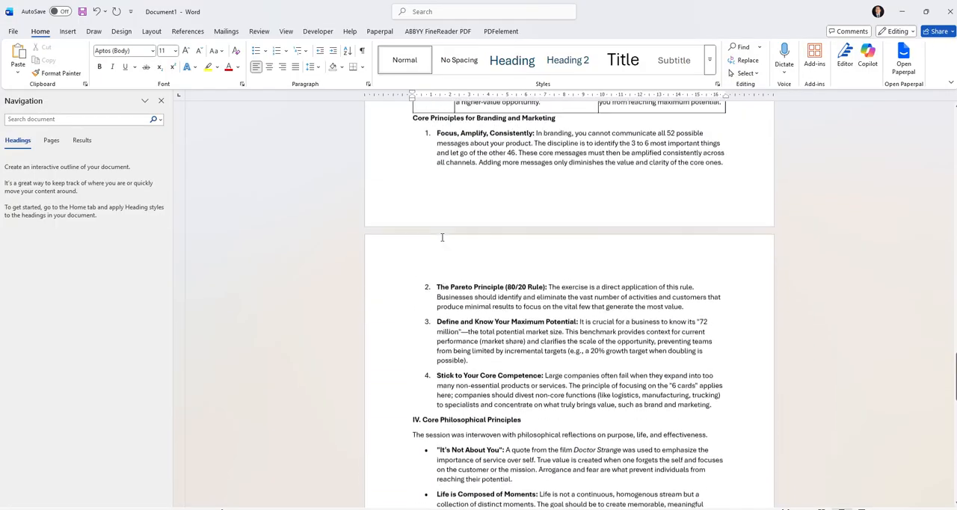
scroll(442, 237, up, 15)
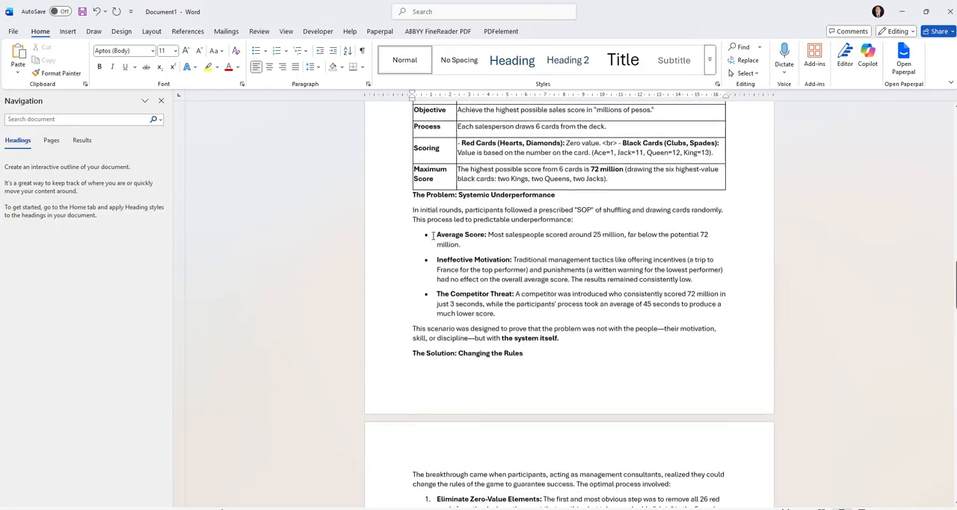
scroll(432, 236, up, 5)
drag(954, 284, 942, 144)
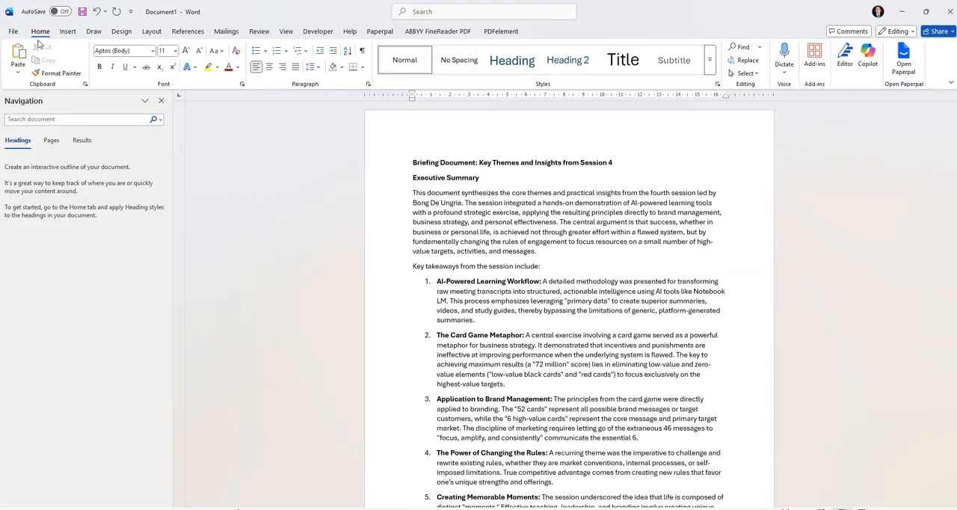
- Save the briefing as a Word document named v110 BD S4 Oct 21 in the Summary and Briefing Docs folder
click(14, 32)
click(37, 185)
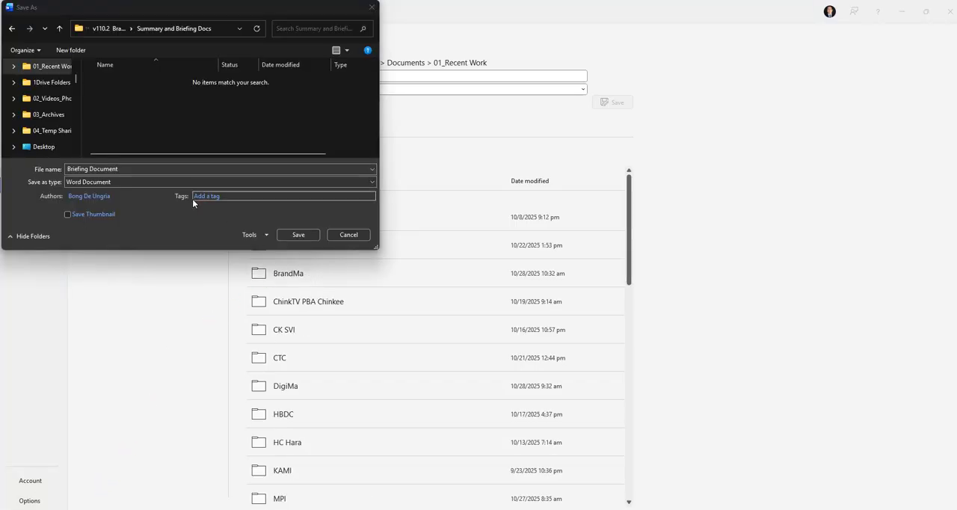
click(128, 167)
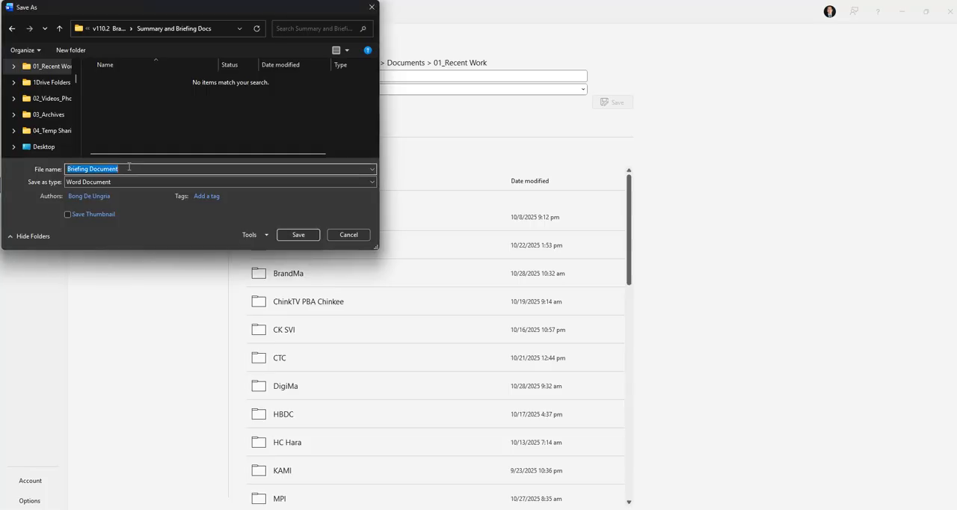
text(v110)
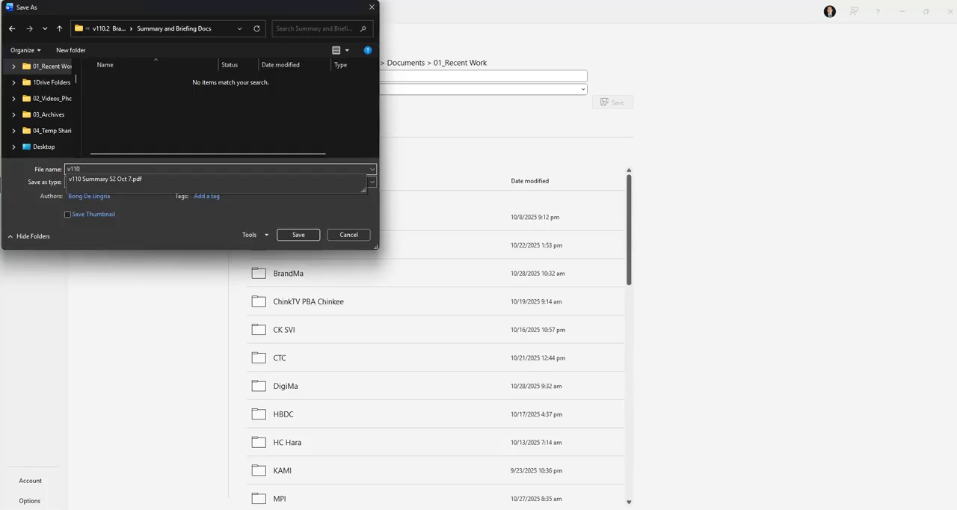
text( BD S4 Oct 21)
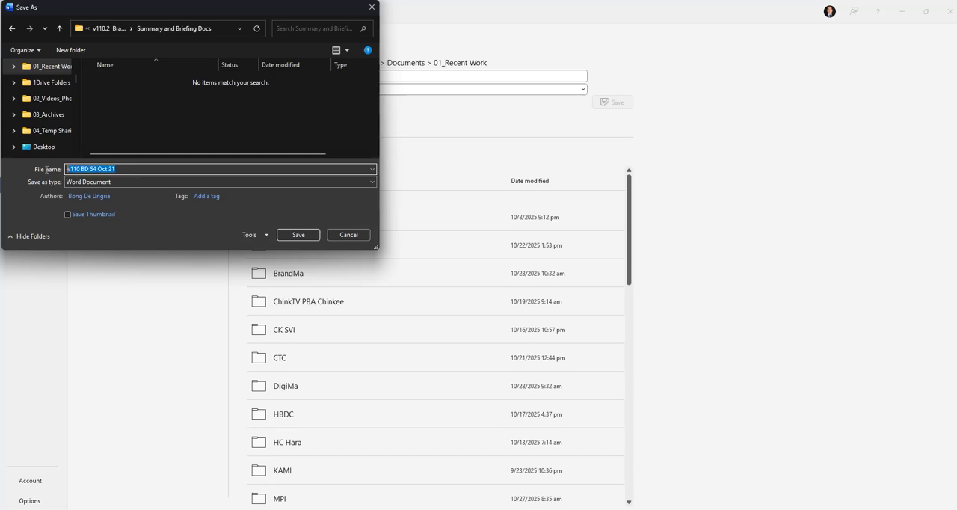
click(303, 237)
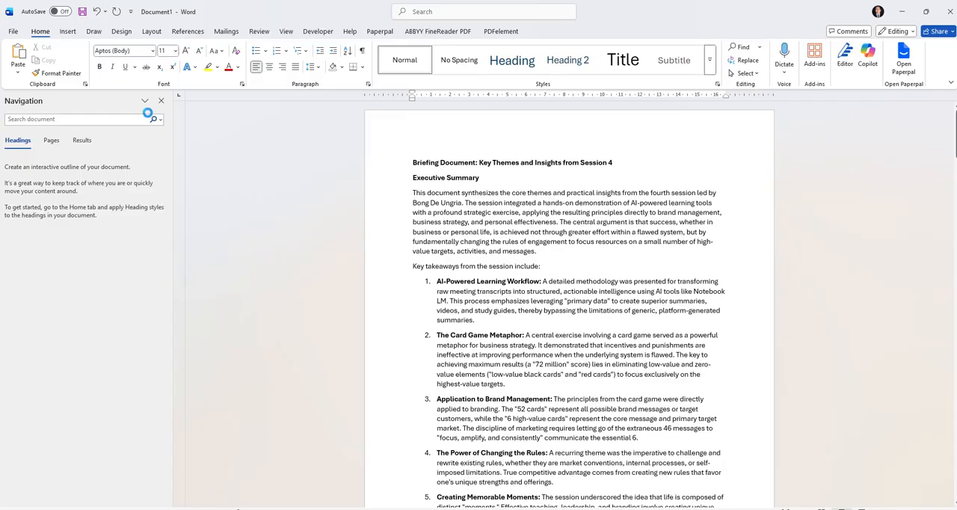
click(13, 31)
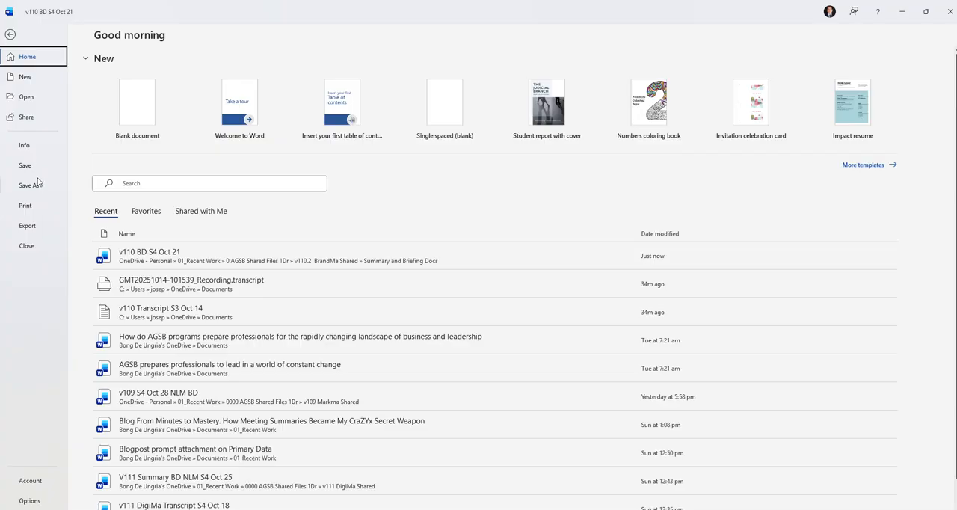
click(9, 33)
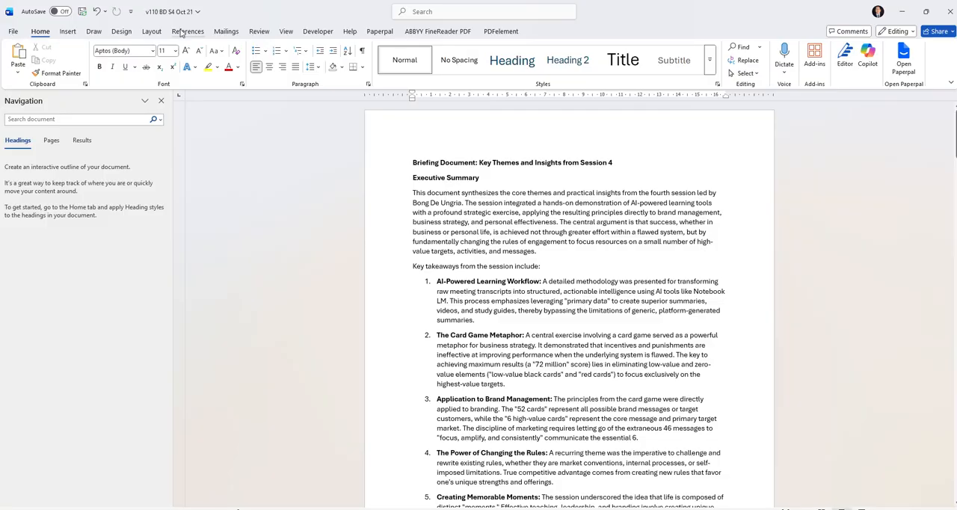
- Insert the document's file name as a field in the page header
click(69, 33)
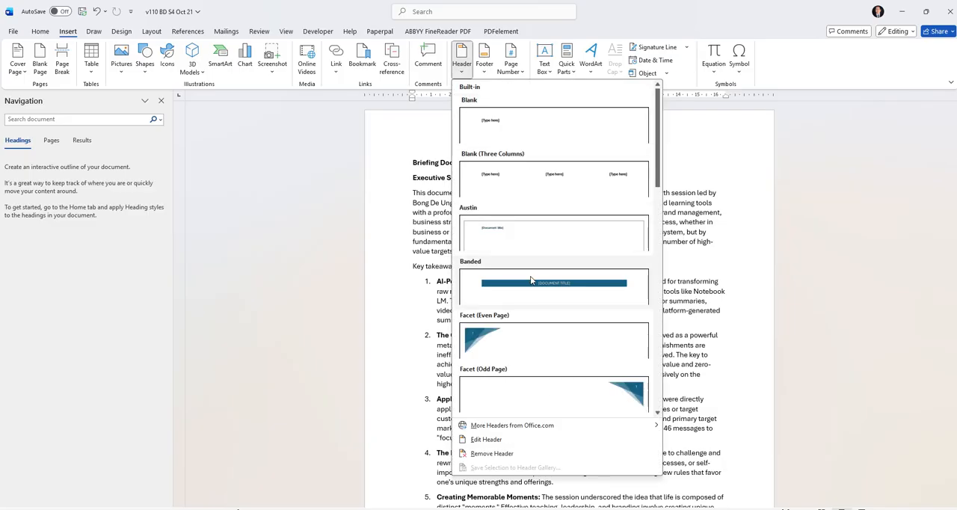
click(486, 439)
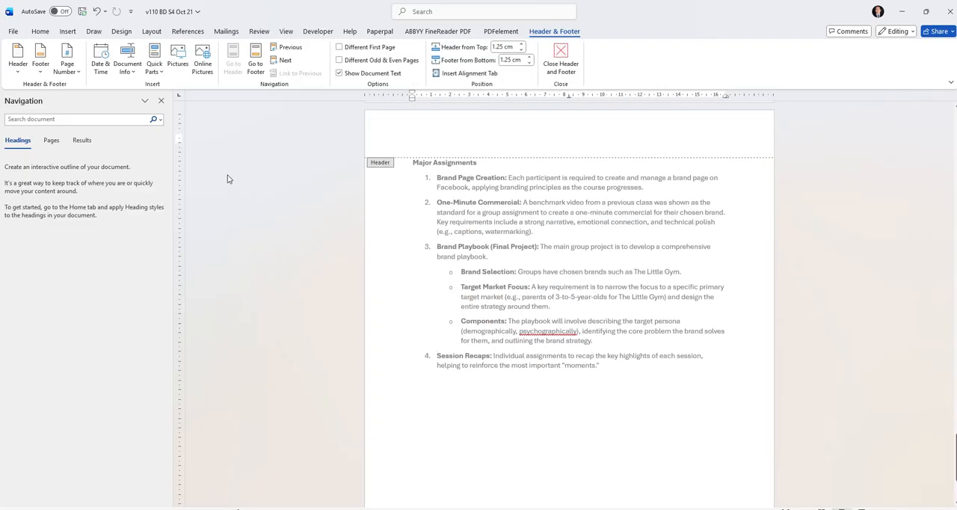
click(133, 74)
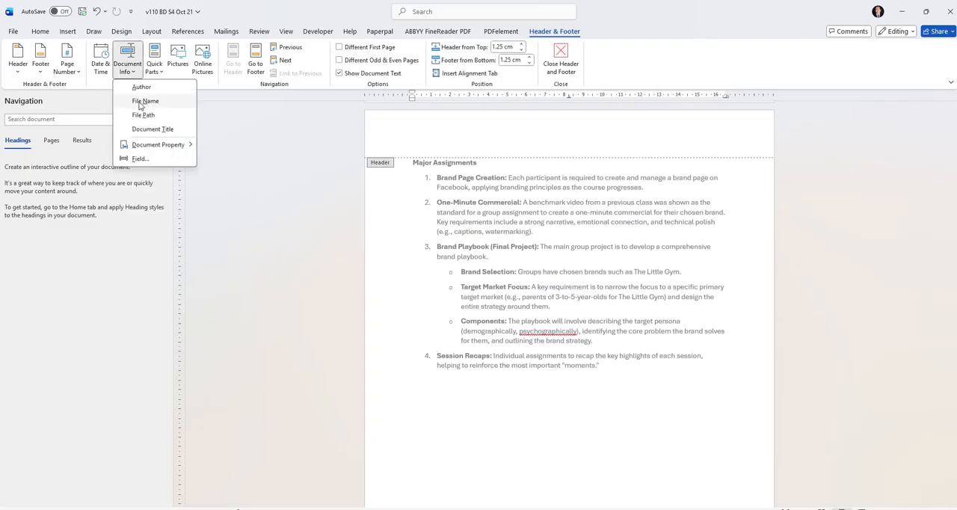
click(141, 101)
- Add a built-in footer with centred "Page X of Y" numbering and save the document
click(40, 60)
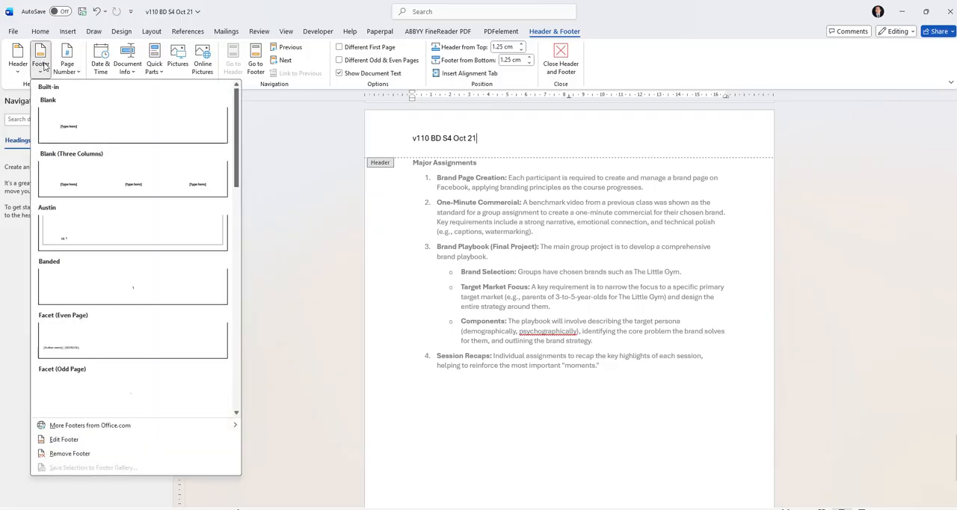
scroll(116, 364, down, 4)
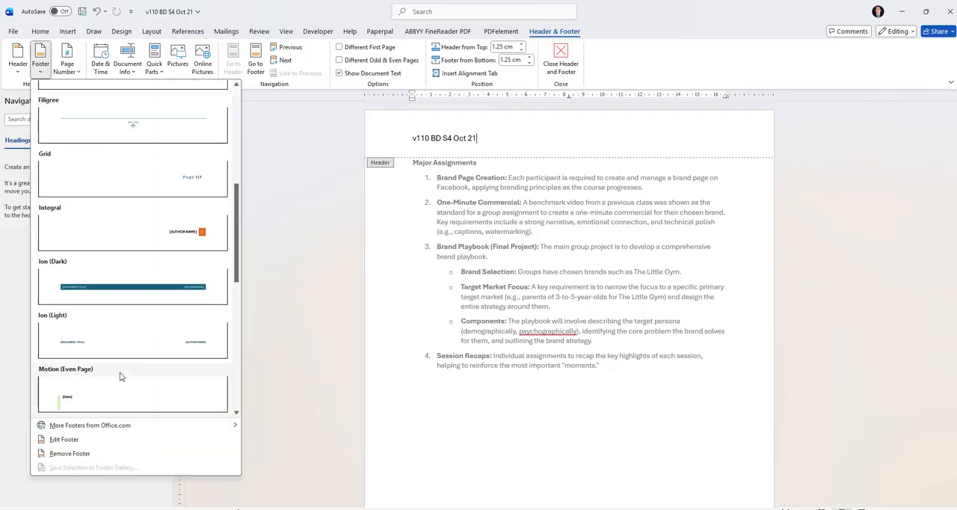
scroll(119, 370, down, 3)
click(142, 234)
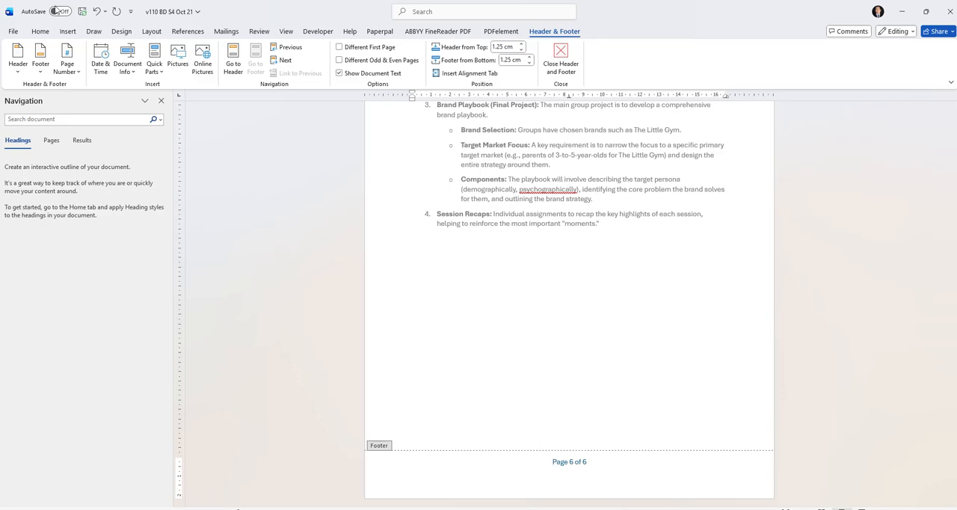
click(82, 12)
click(13, 31)
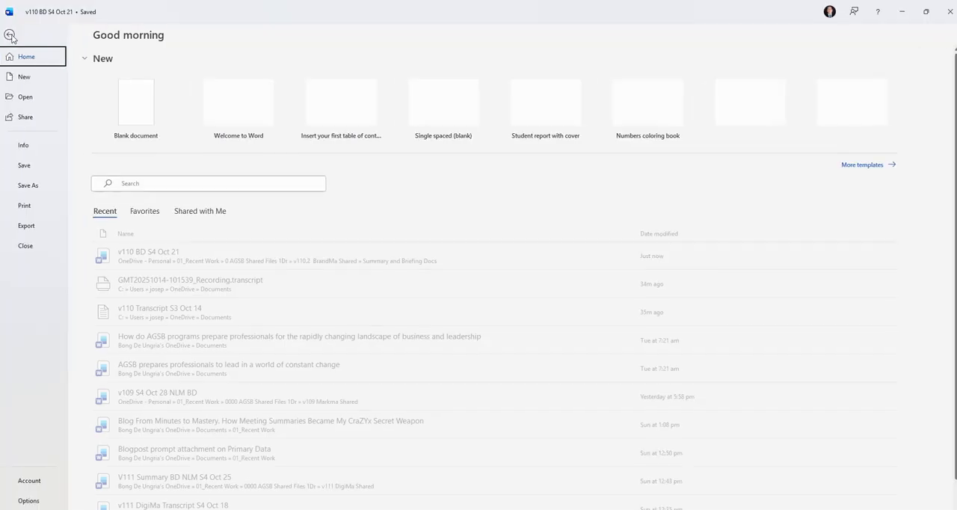
- Save a PDF copy of the briefing as v110 BD S4 Oct 21 in the Summary and Briefing Docs folder
click(31, 185)
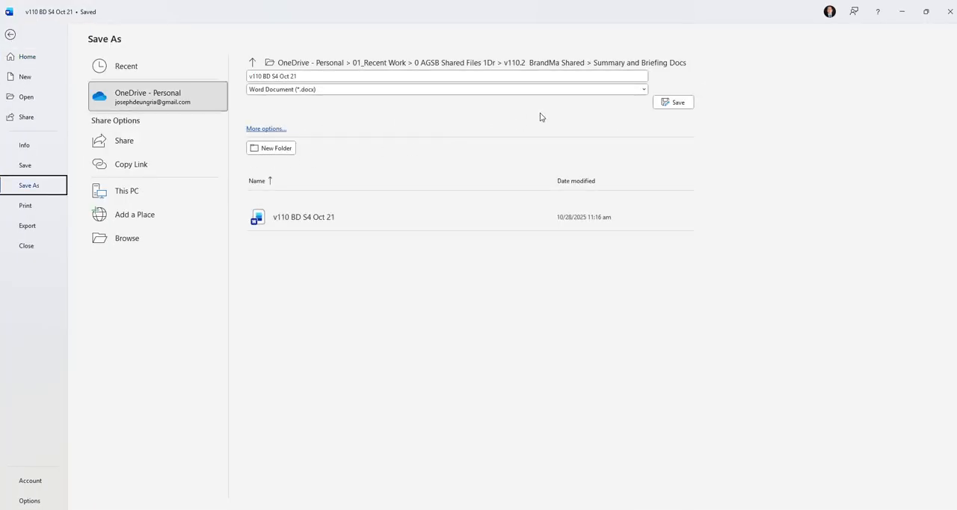
click(638, 91)
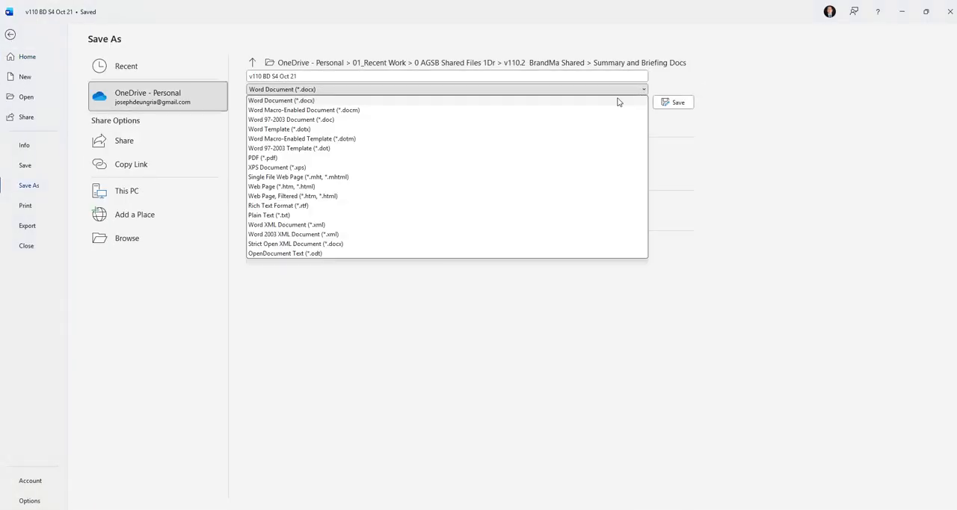
click(476, 158)
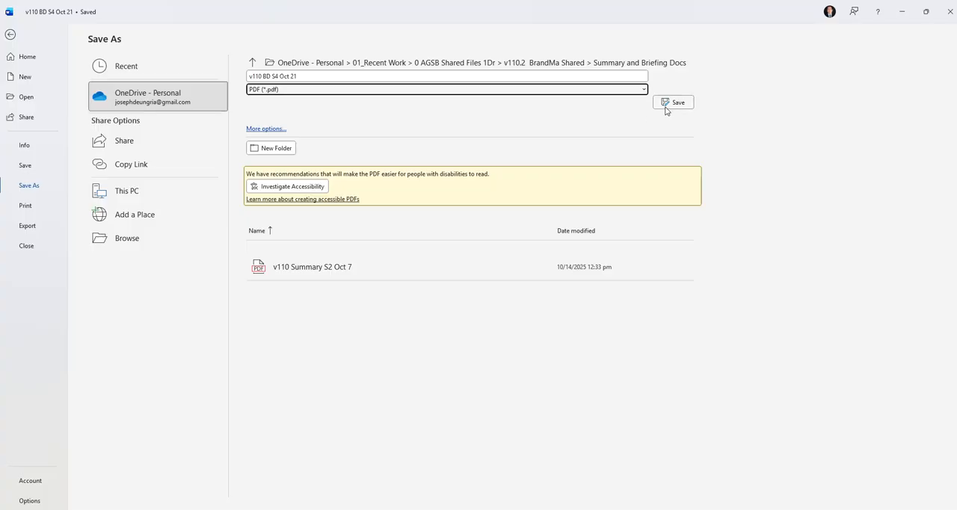
click(663, 107)
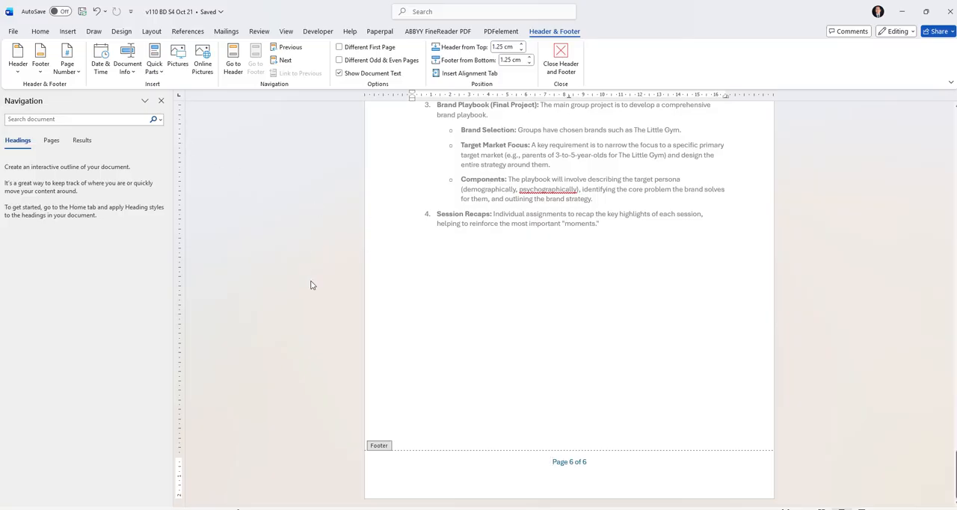
- Review the file-name header and page-numbered footer across the briefing's pages, and leave header and footer editing
scroll(314, 288, up, 5)
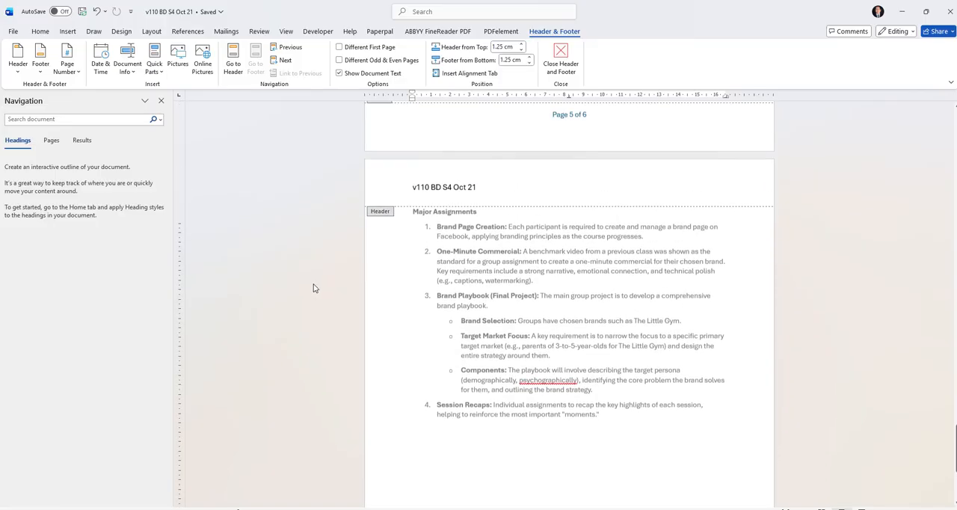
scroll(312, 288, up, 4)
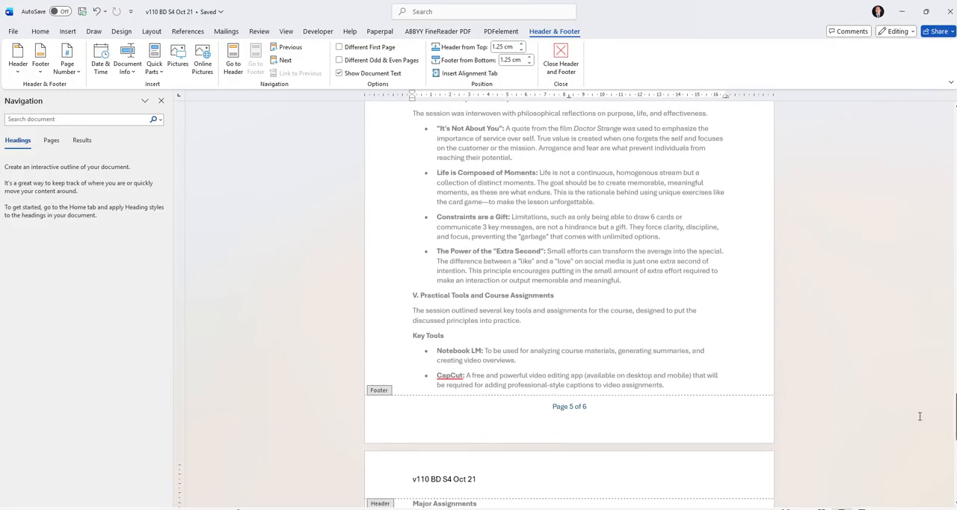
drag(954, 419, 887, 132)
drag(954, 430, 947, 193)
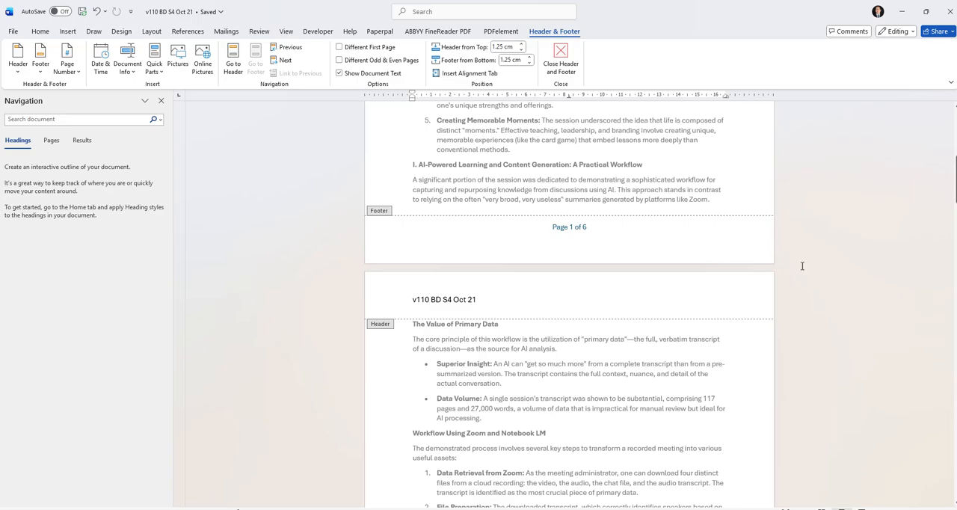
scroll(801, 283, up, 2)
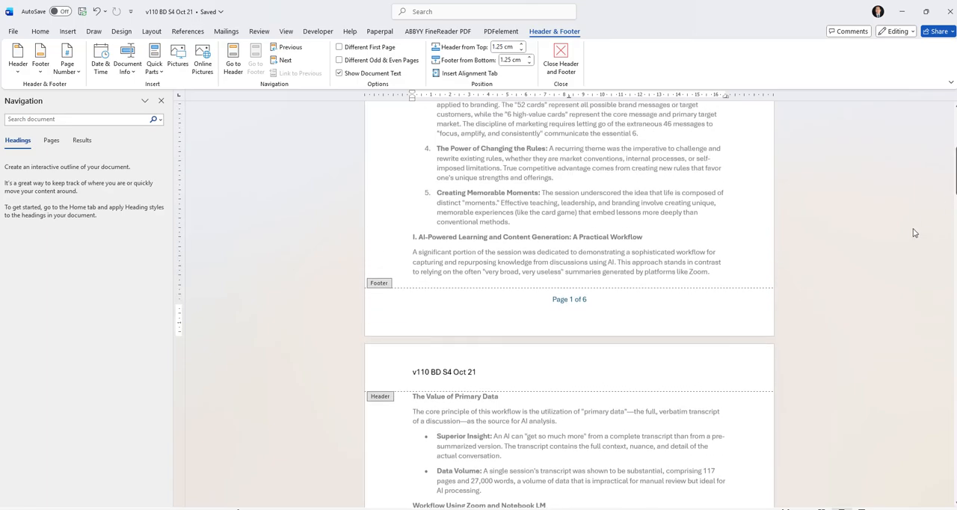
scroll(927, 224, up, 6)
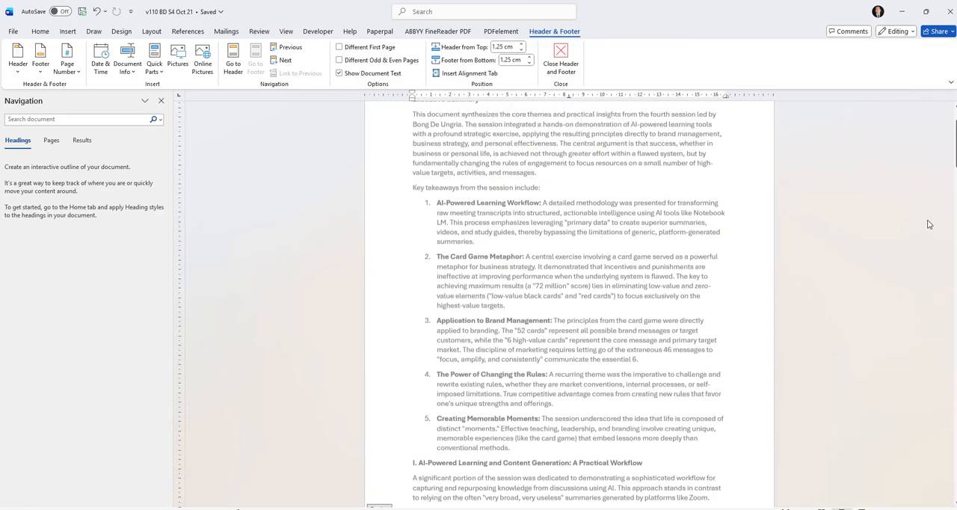
scroll(927, 224, up, 1)
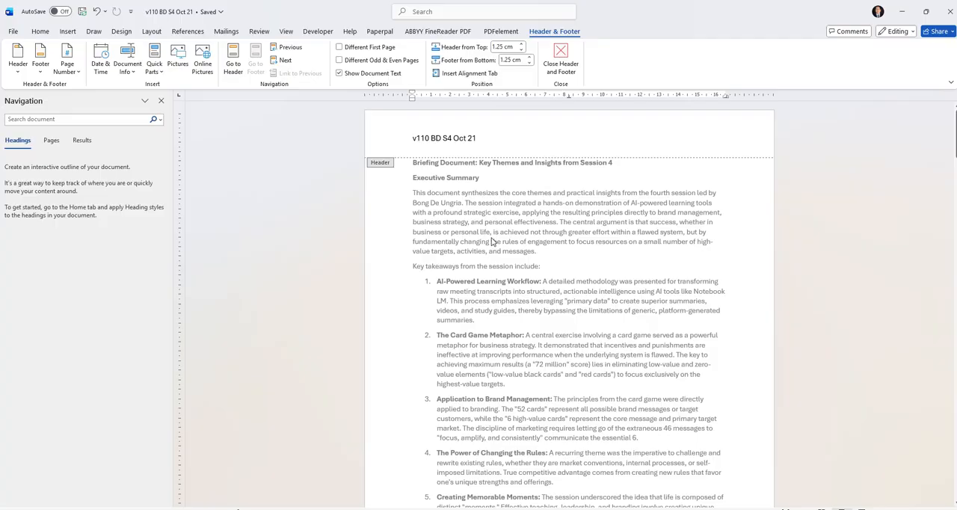
scroll(491, 242, down, 3)
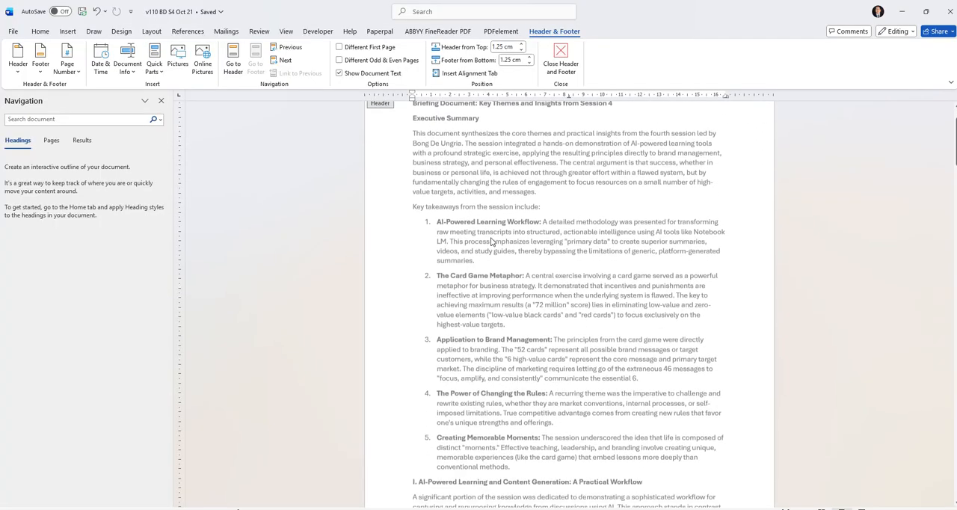
scroll(491, 241, up, 2)
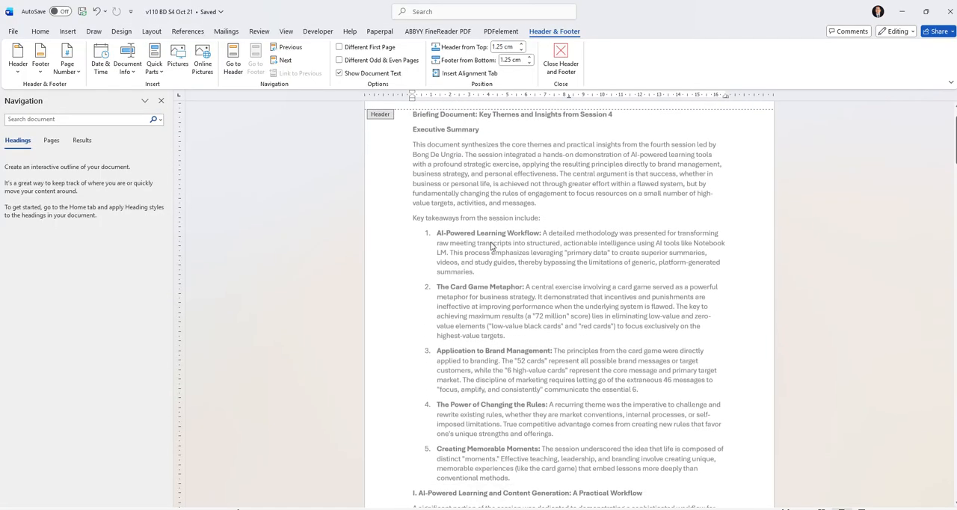
scroll(491, 247, down, 2)
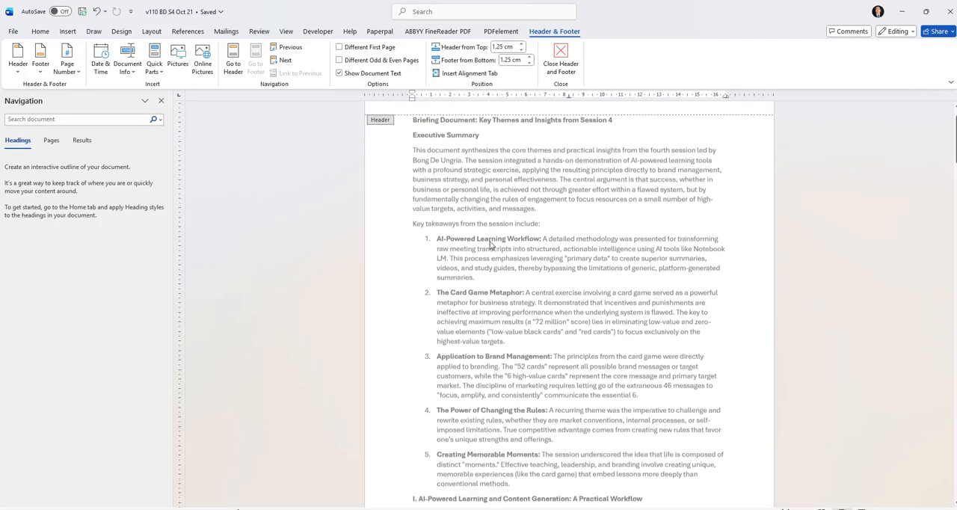
scroll(491, 247, down, 2)
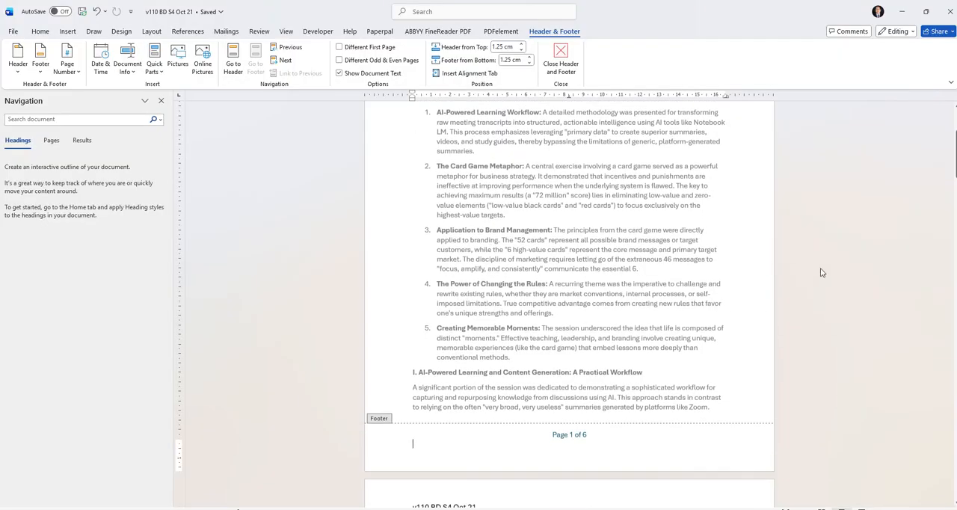
key(Escape)
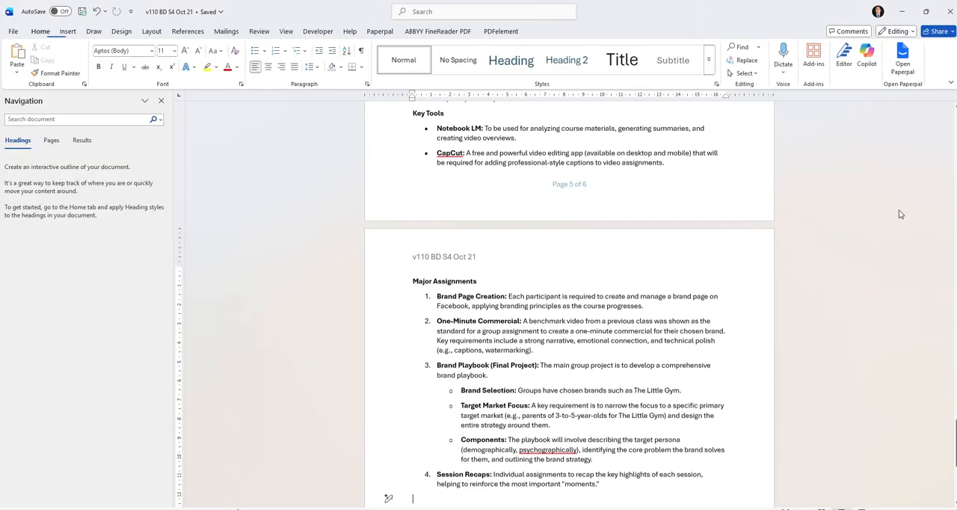
- Read the Core Philosophical Principles section on page 5 of the briefing, including "The Power of the 'Extra Second'"
scroll(763, 288, up, 2)
scroll(763, 289, up, 5)
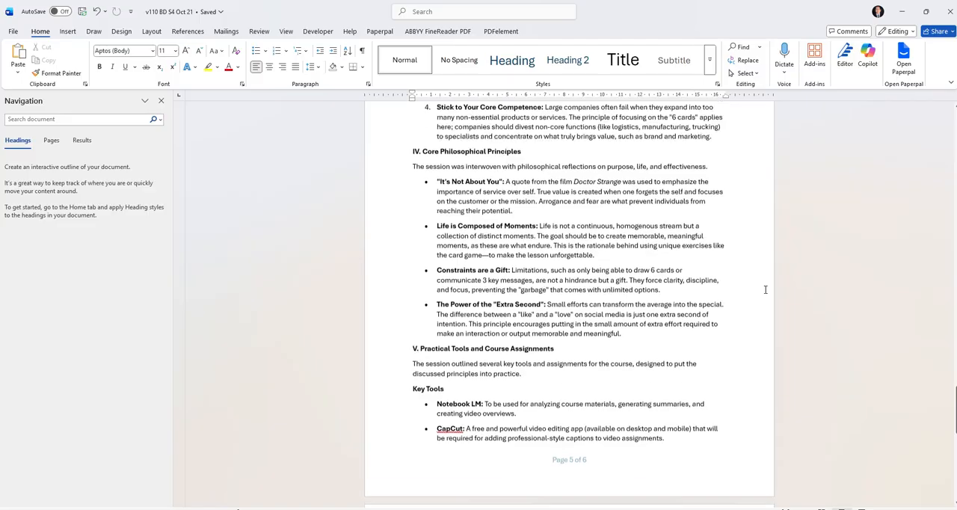
scroll(765, 289, up, 2)
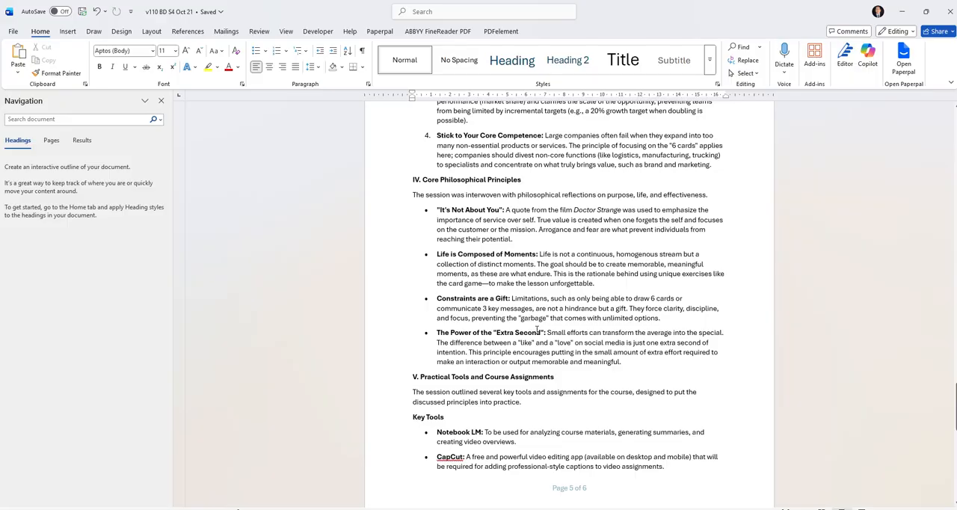
- Switch to NotebookLM and, with only v110 Transcript S4 Oct 21.pdf as the source, ask the chat to "explain the power of the extra second"
click(555, 509)
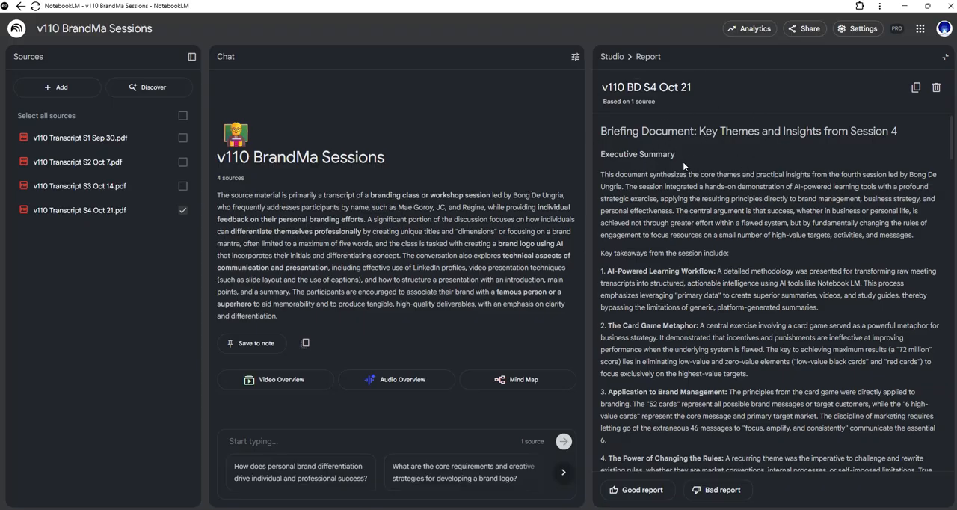
click(183, 210)
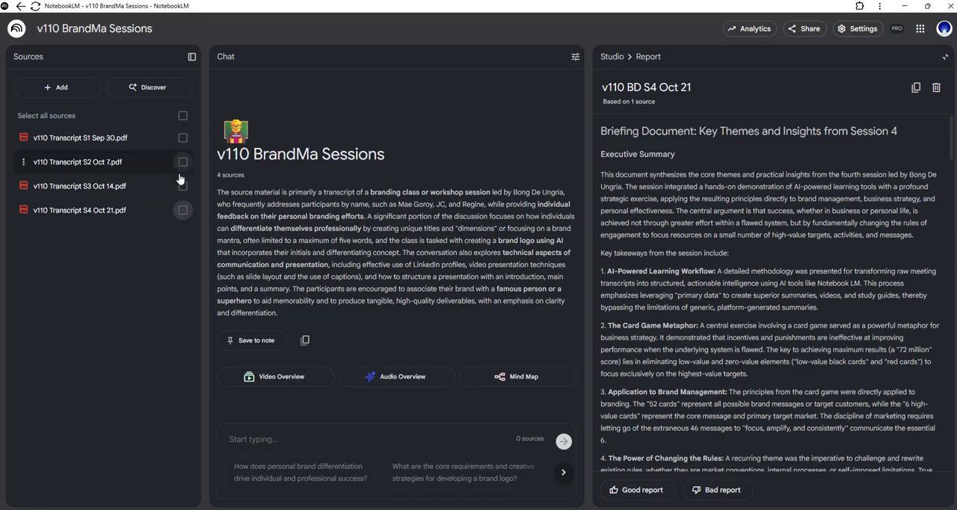
click(182, 212)
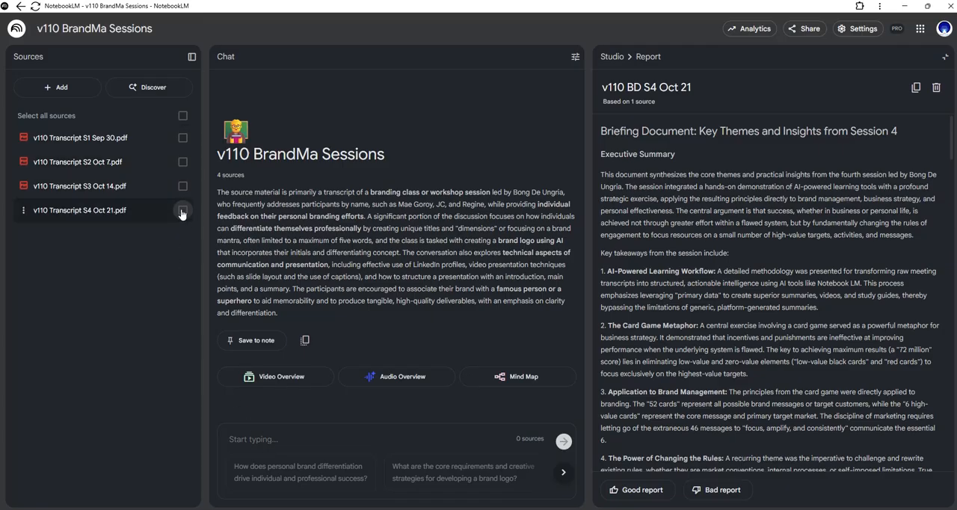
click(251, 441)
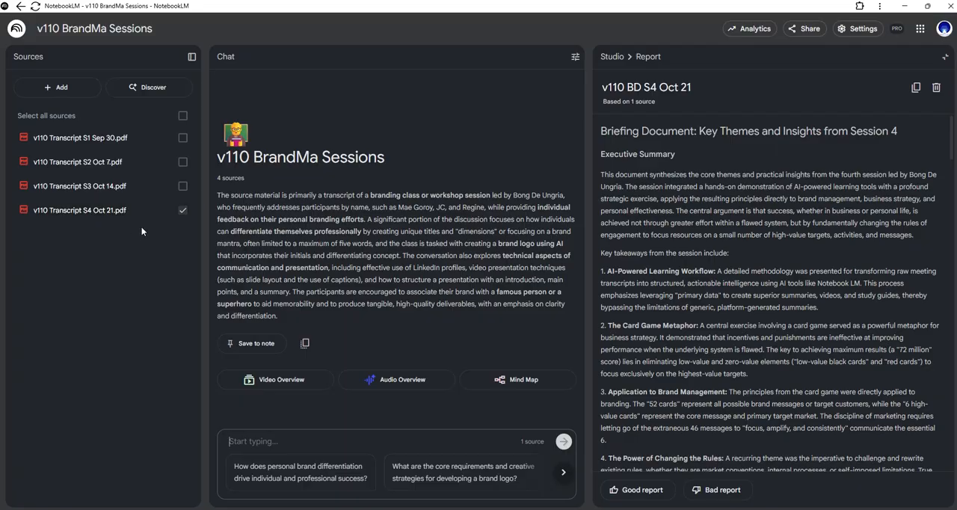
text(explain)
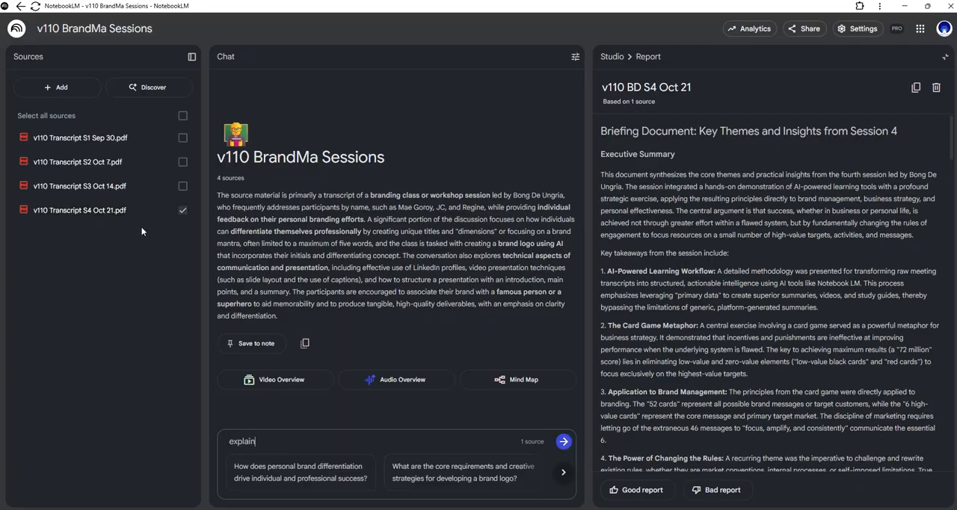
text( the power of the extra second)
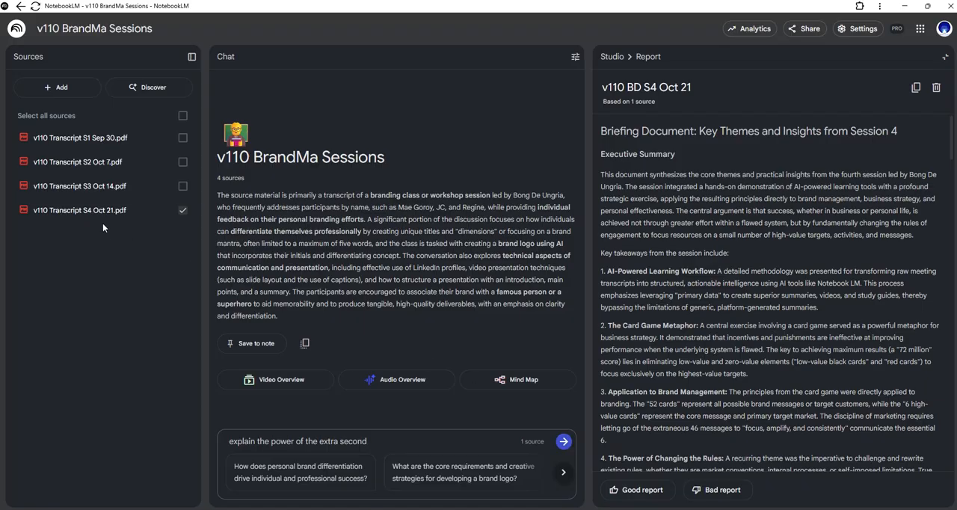
click(564, 442)
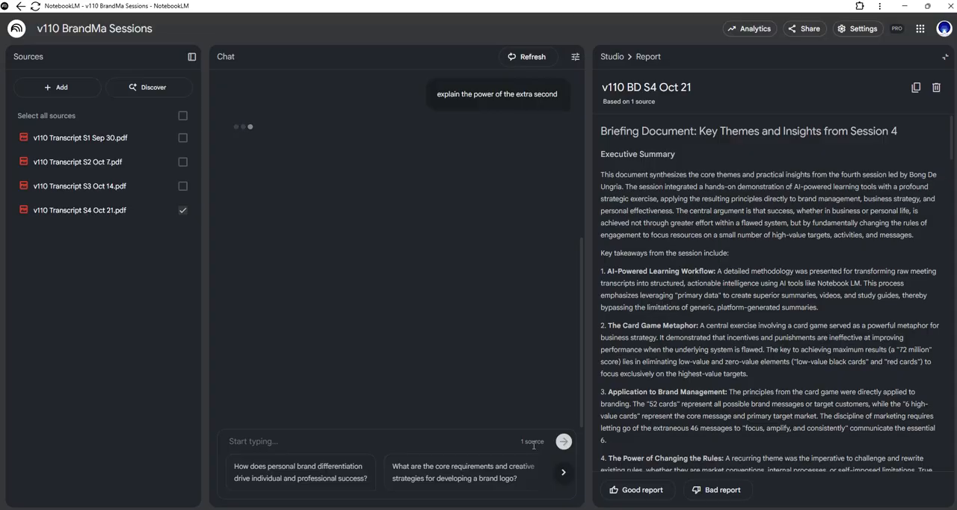
- Read through the chat's answer about the power of the extra second
scroll(483, 405, up, 3)
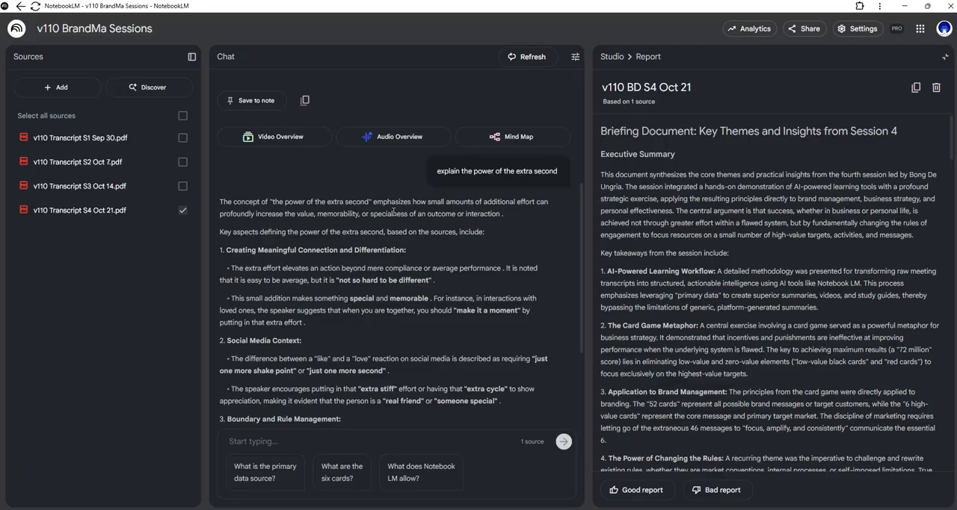
scroll(368, 302, down, 3)
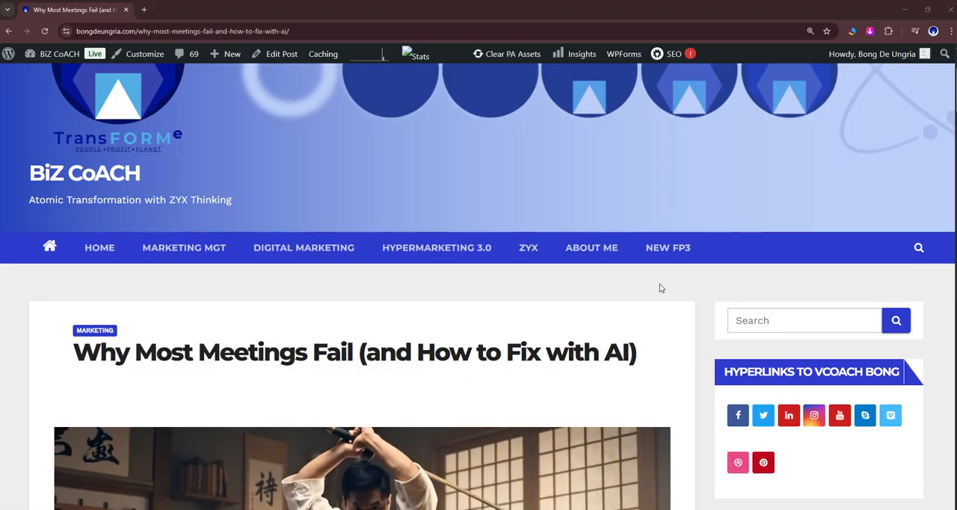
scroll(660, 288, down, 2)
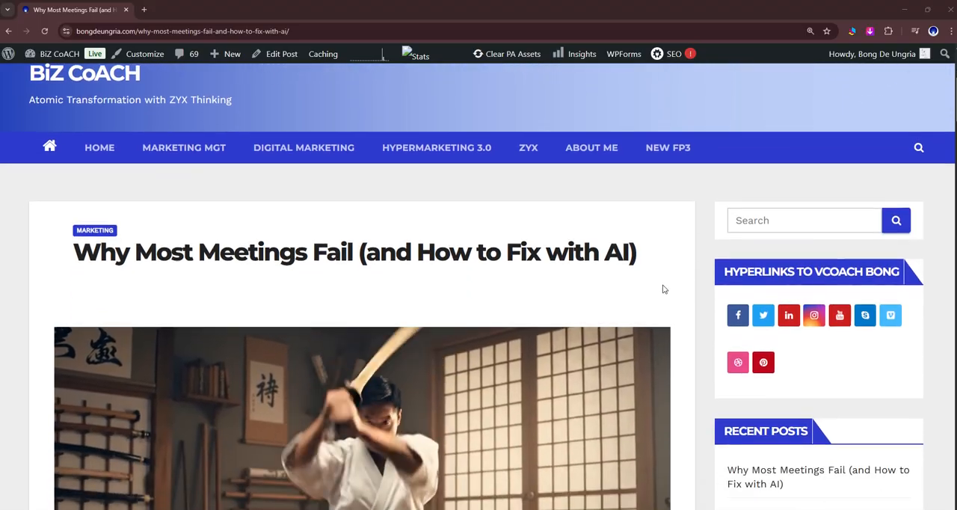
- Examine the blog post "Why Most Meetings Fail (and How to Fix with AI)", covering its opening video, Hook section and title image
scroll(662, 284, up, 1)
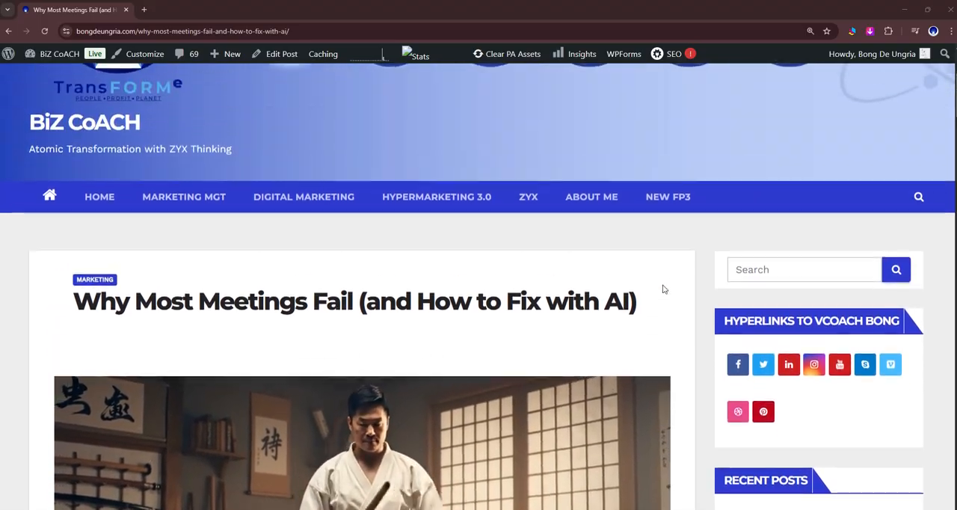
scroll(663, 284, down, 1)
scroll(662, 284, up, 1)
scroll(662, 284, down, 3)
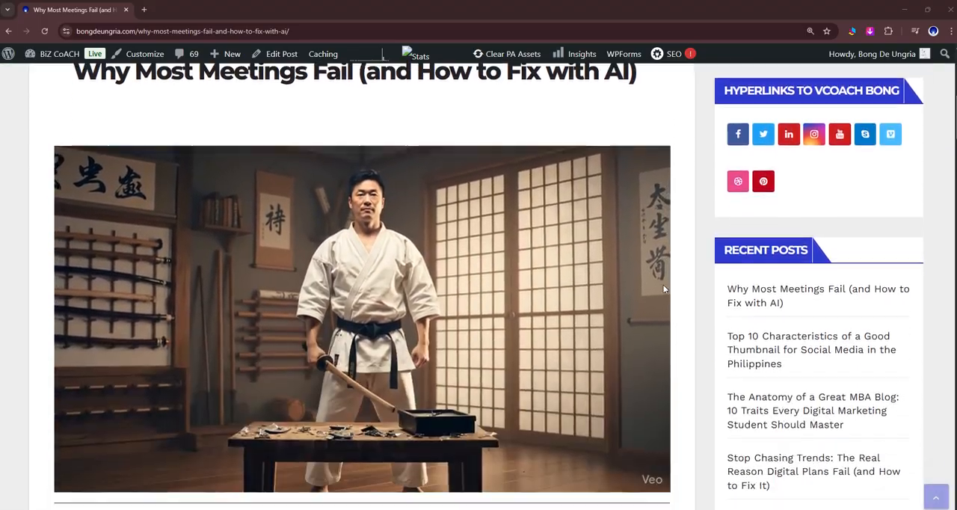
scroll(662, 284, up, 1)
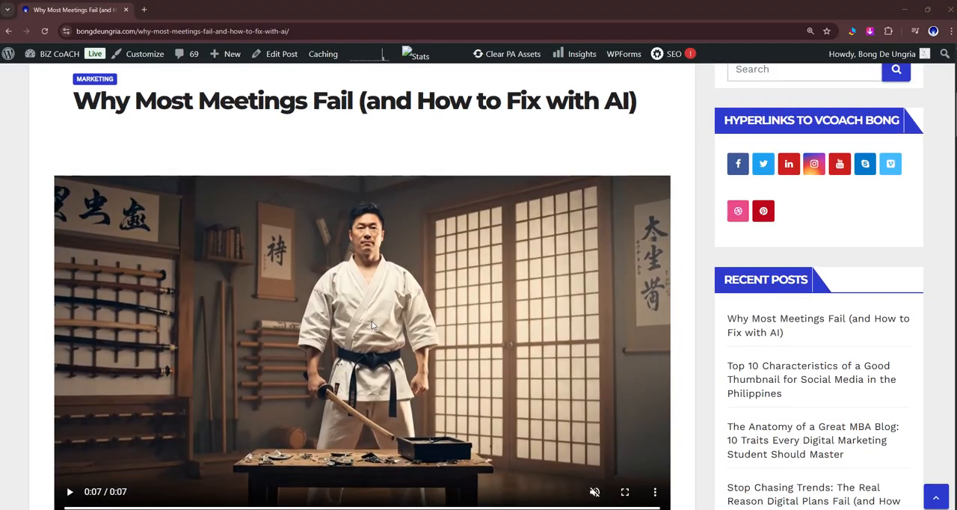
scroll(372, 323, down, 3)
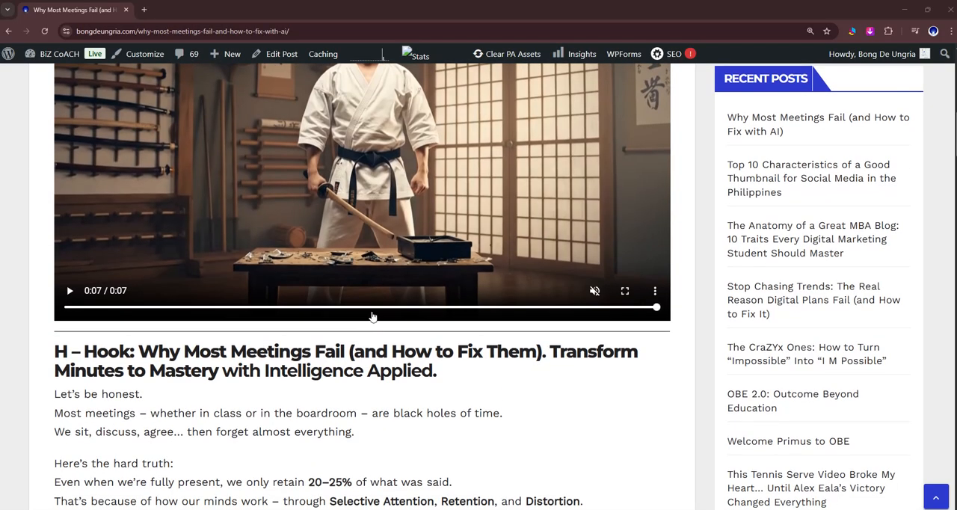
scroll(370, 318, down, 2)
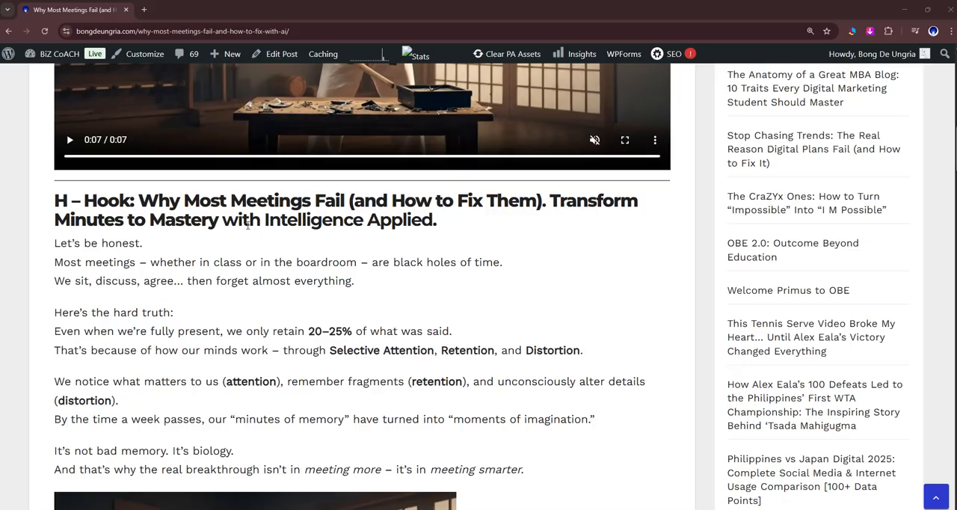
scroll(270, 262, down, 5)
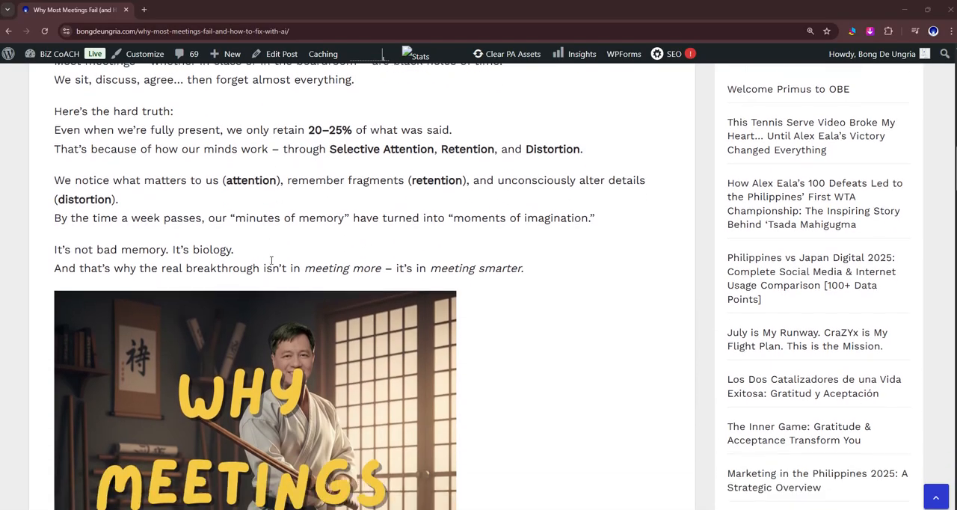
scroll(273, 264, up, 1)
scroll(273, 264, down, 4)
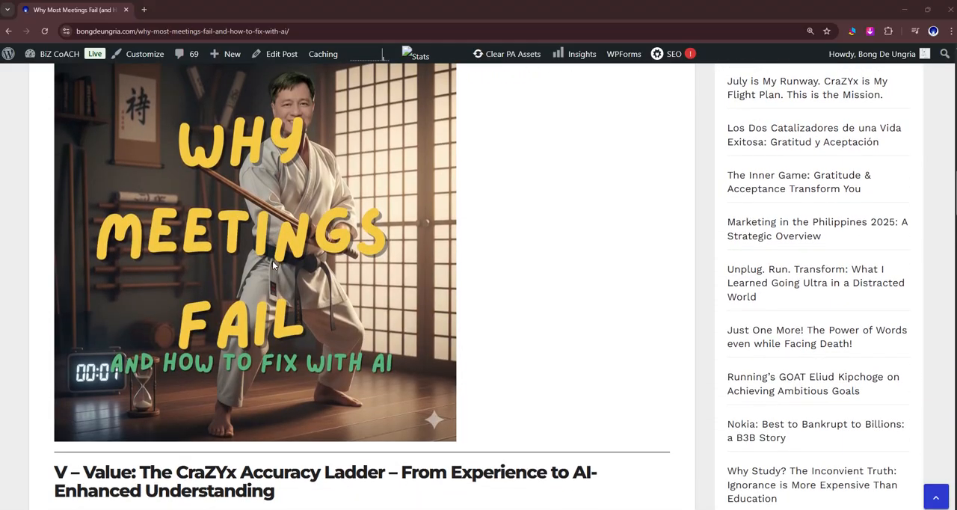
scroll(273, 264, up, 2)
scroll(274, 265, up, 1)
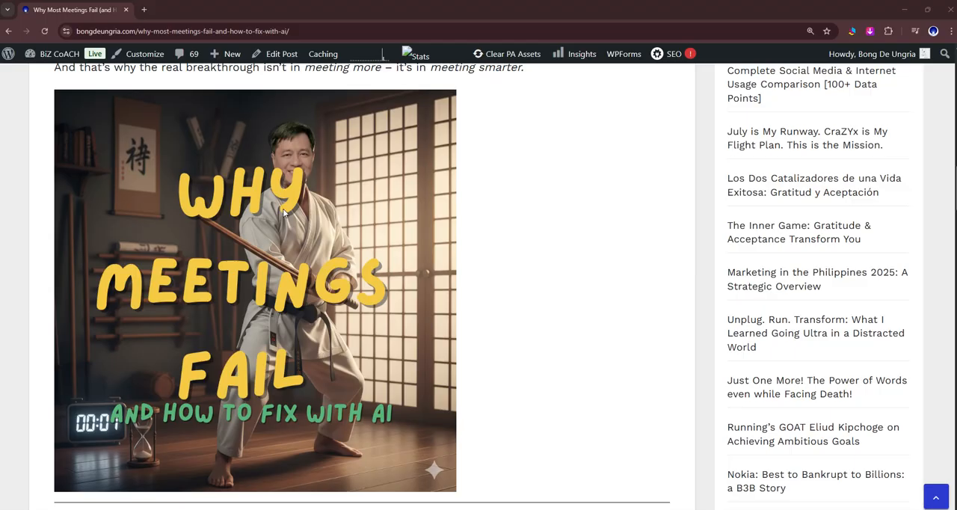
- Examine the post's CraZYx Accuracy Ladder table, comparing data types by source, initial accuracy and estimated retention accuracy
scroll(284, 213, down, 4)
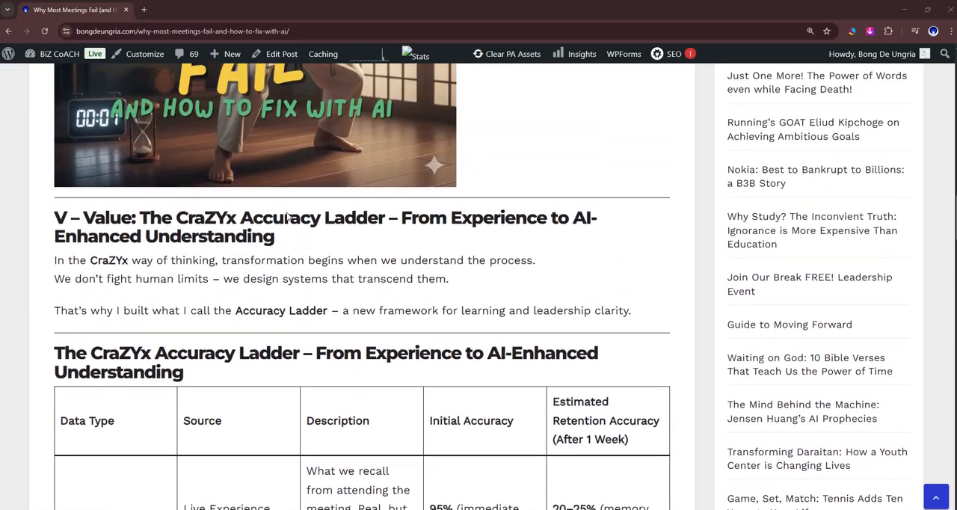
scroll(287, 216, down, 5)
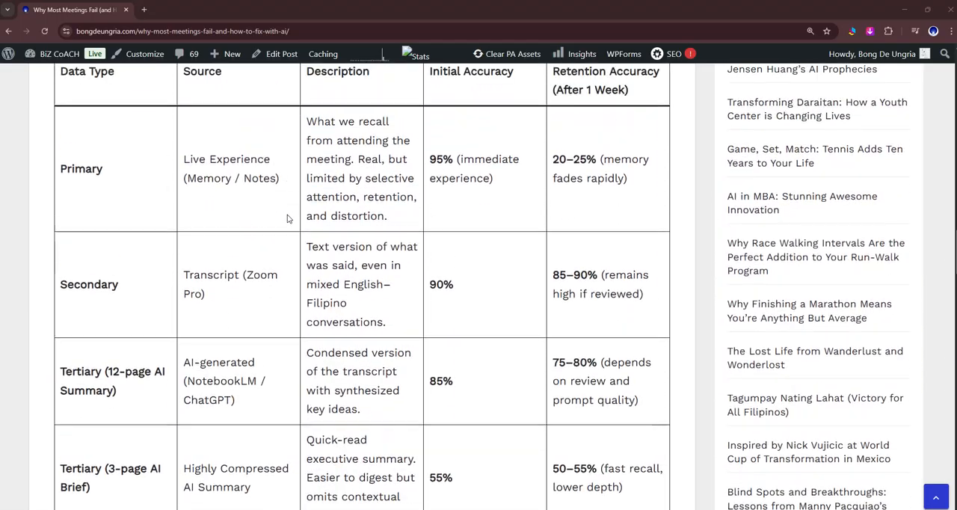
scroll(287, 218, up, 2)
scroll(120, 263, down, 1)
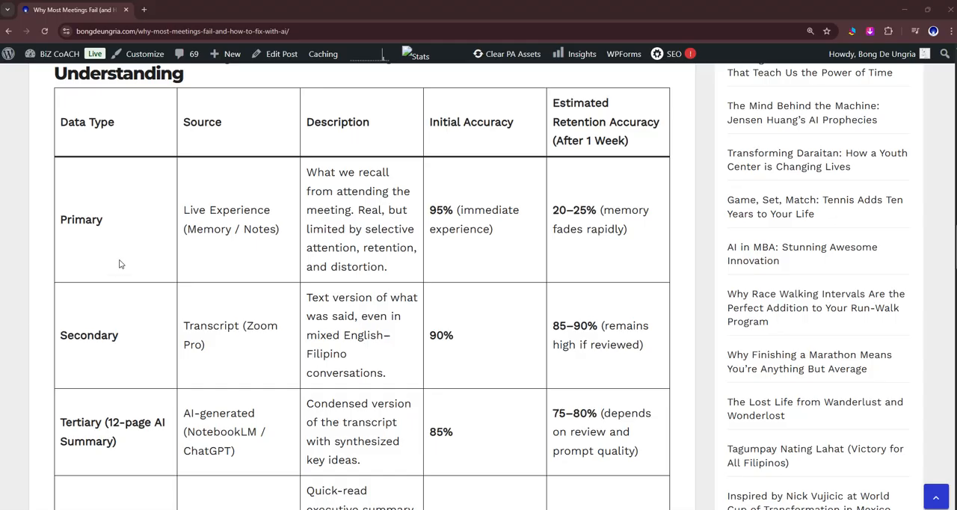
scroll(121, 262, up, 1)
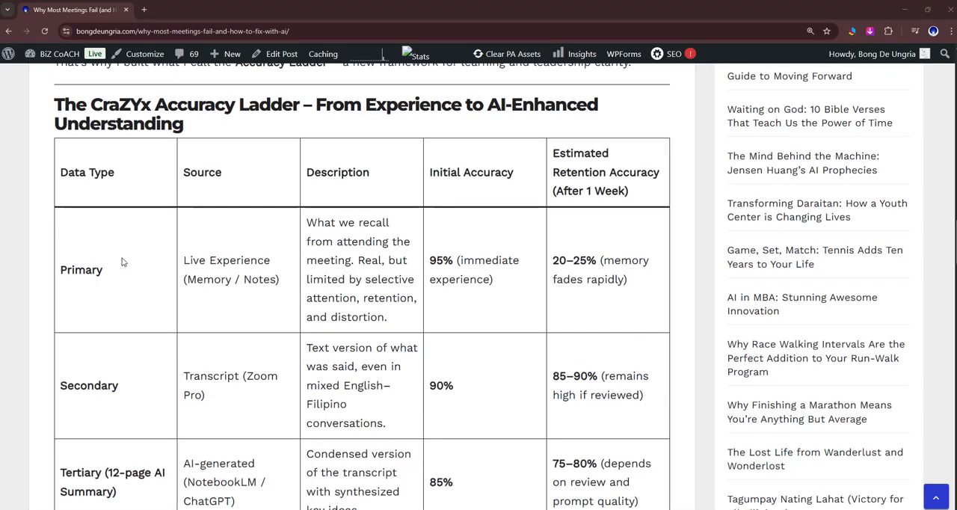
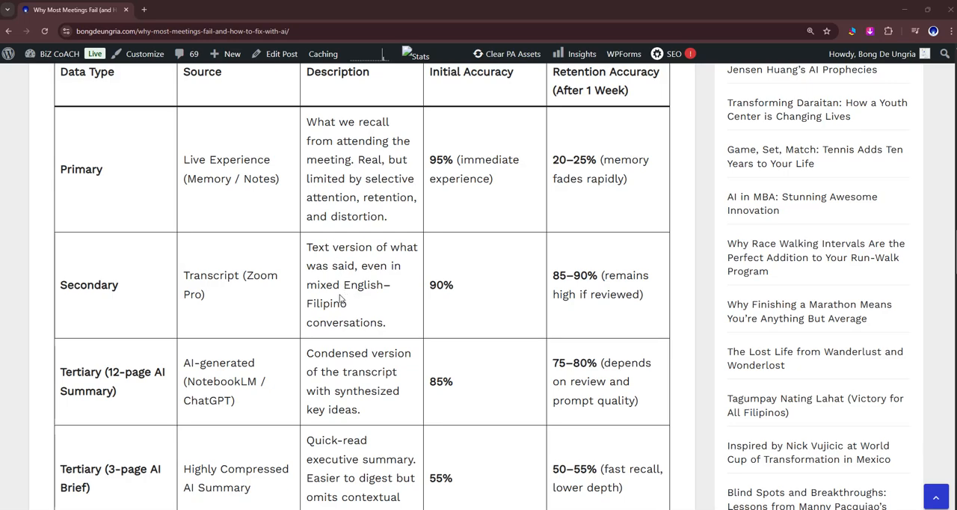
- Compare the initial and one-week retention accuracy of the Accuracy Ladder's data types, from live experience to interactive AI chat
scroll(332, 306, up, 1)
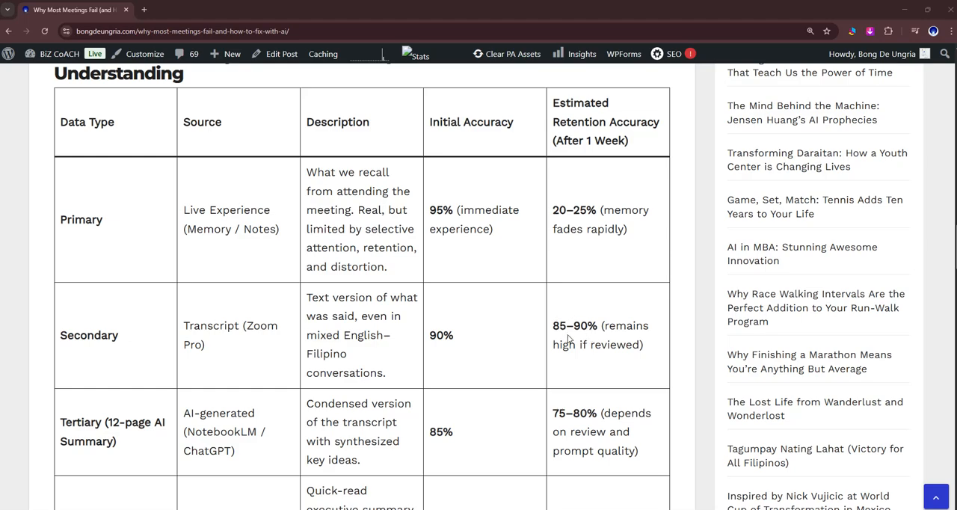
scroll(568, 339, down, 1)
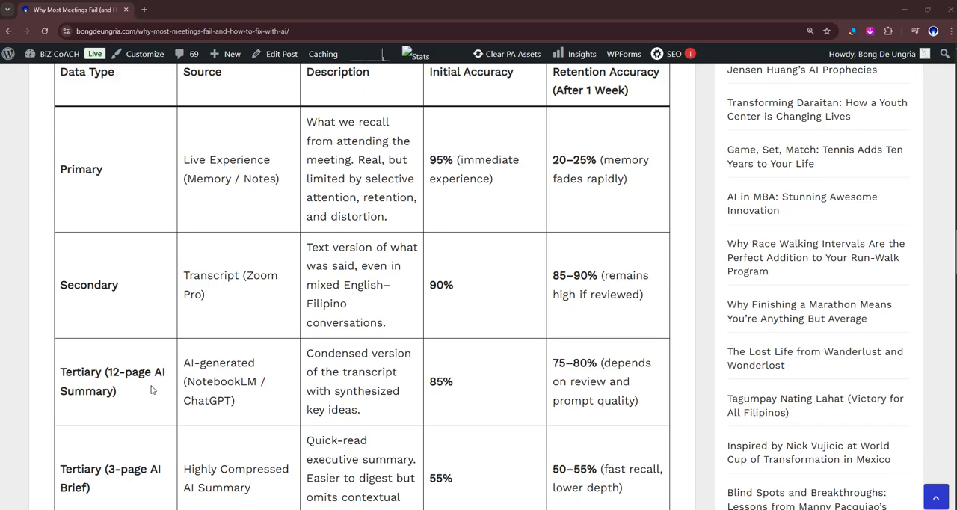
scroll(230, 390, down, 1)
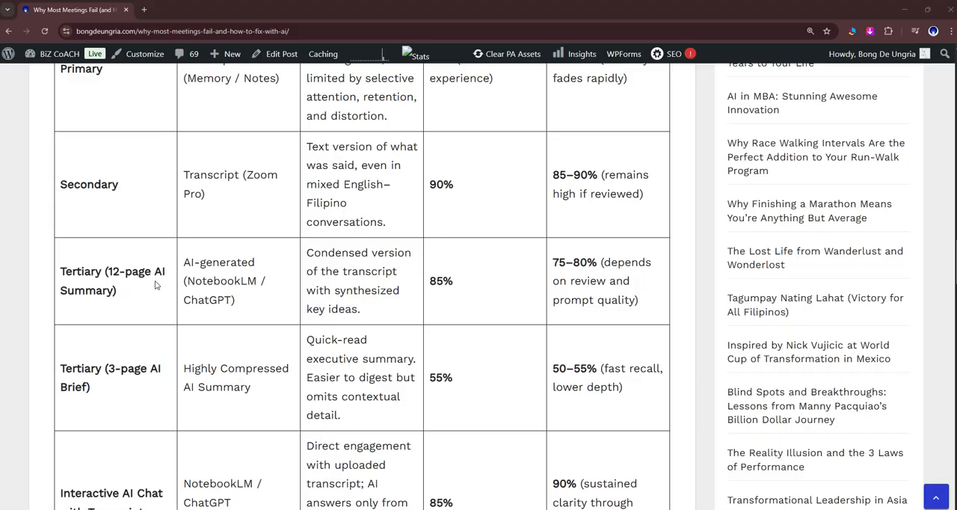
scroll(353, 301, up, 1)
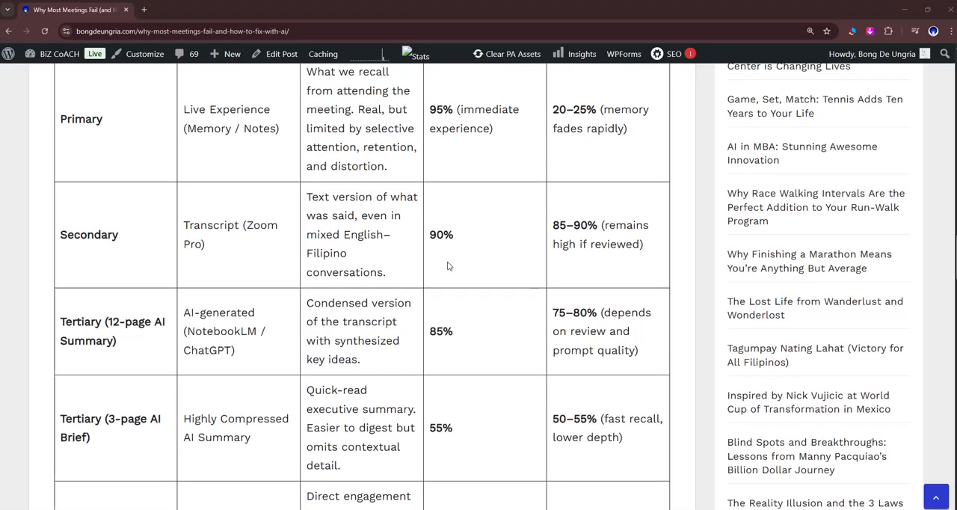
scroll(611, 340, up, 1)
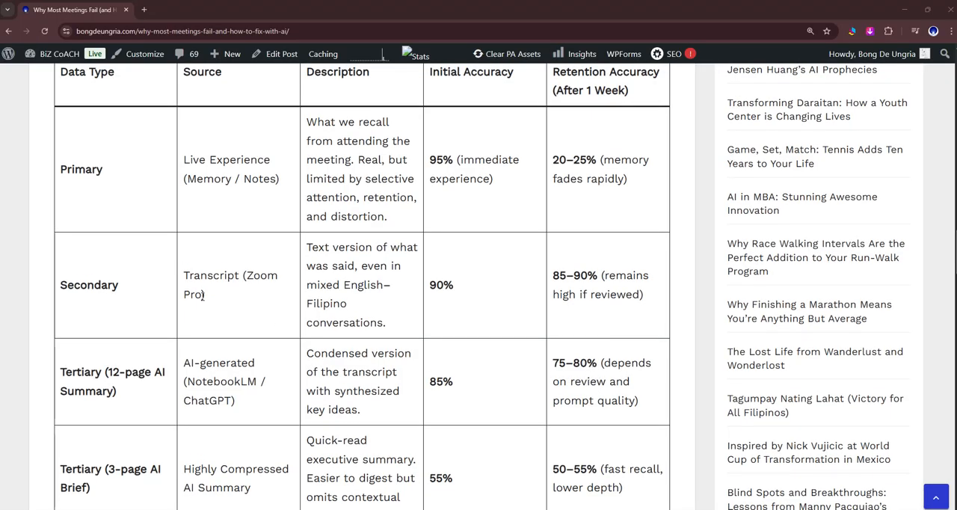
scroll(202, 296, down, 2)
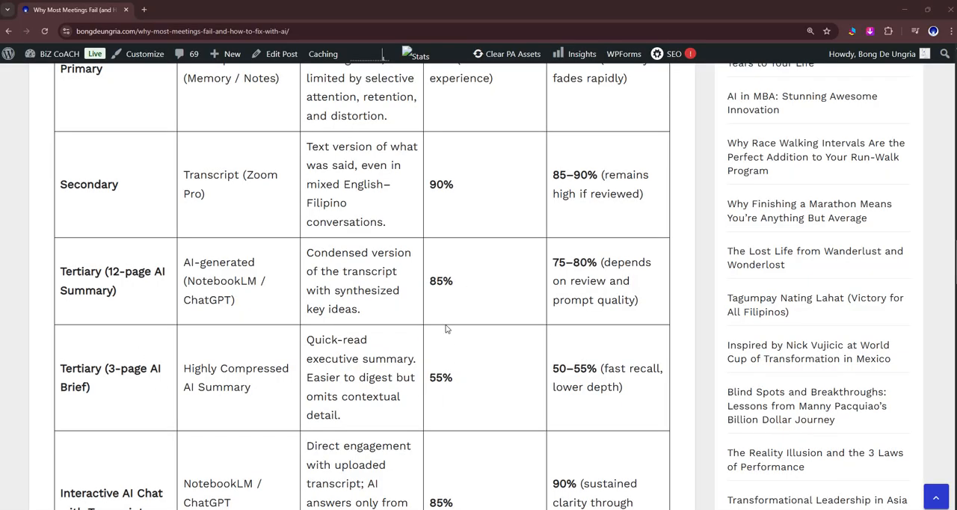
scroll(453, 388, up, 1)
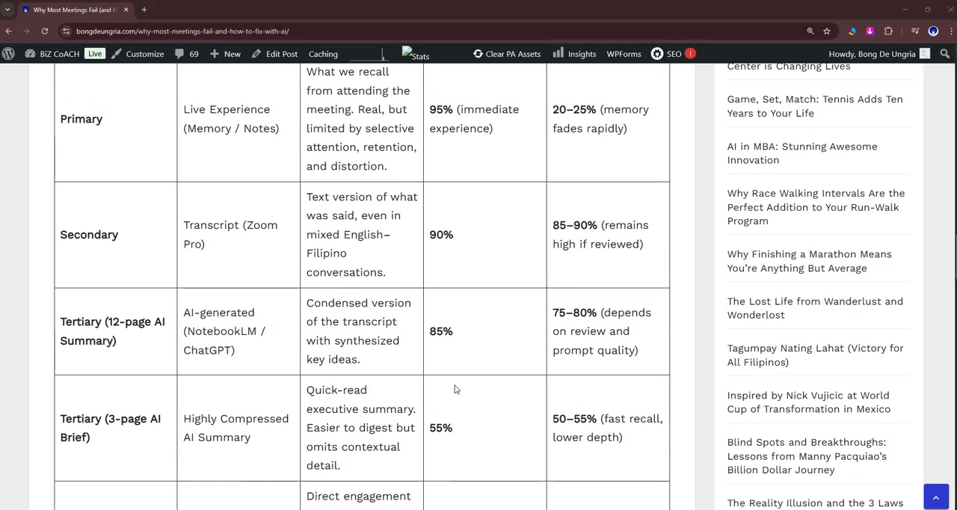
scroll(503, 402, down, 2)
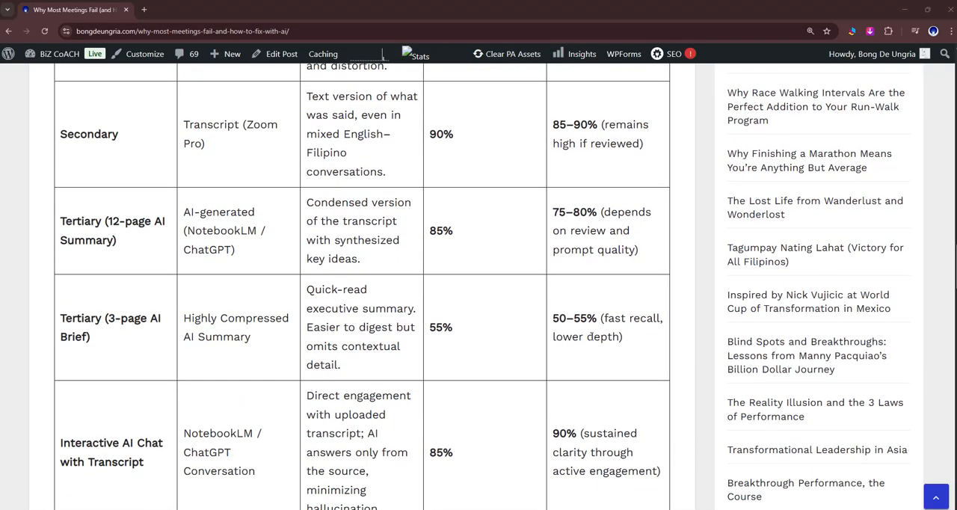
scroll(385, 419, down, 2)
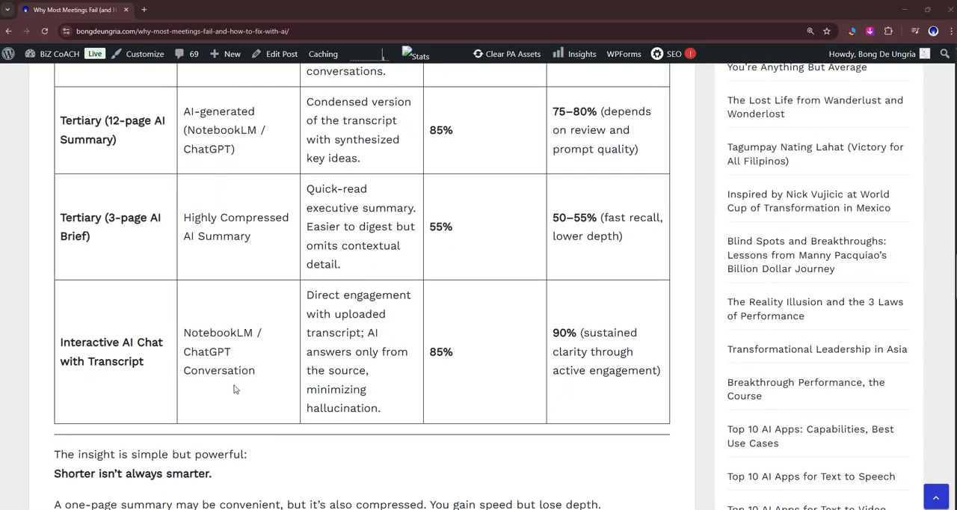
scroll(198, 389, up, 2)
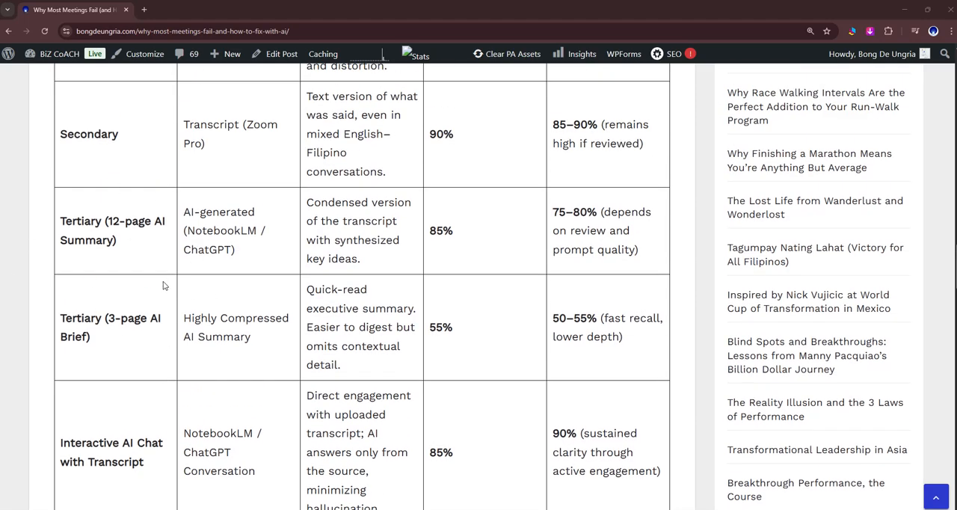
scroll(177, 298, down, 3)
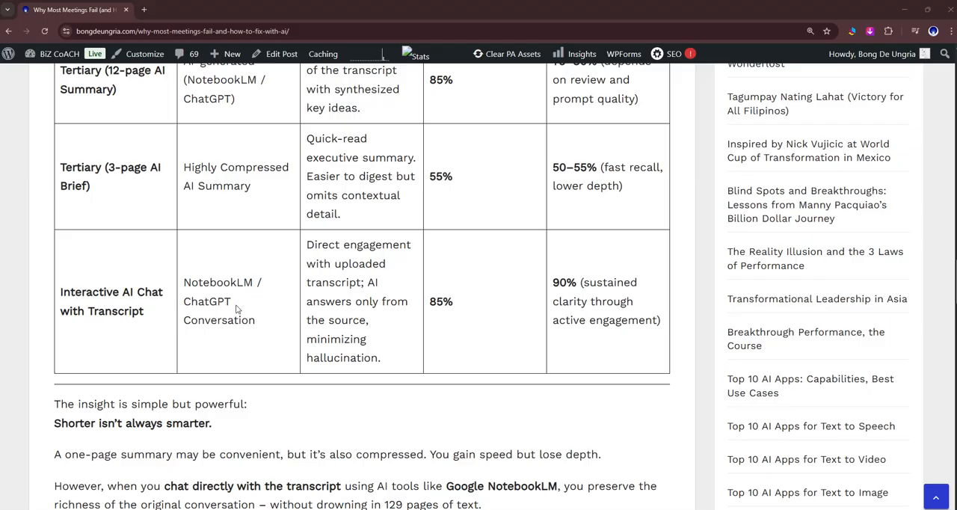
scroll(232, 301, up, 1)
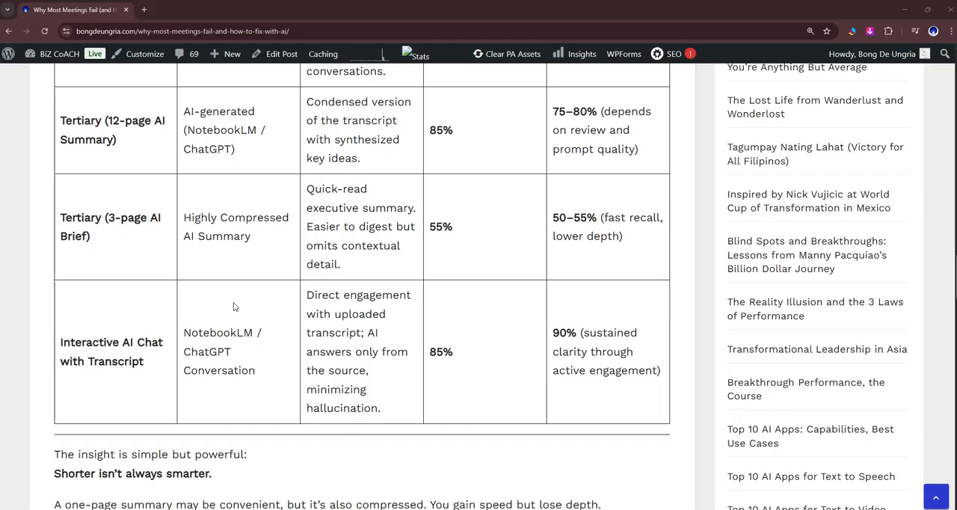
scroll(233, 307, up, 3)
scroll(233, 307, up, 5)
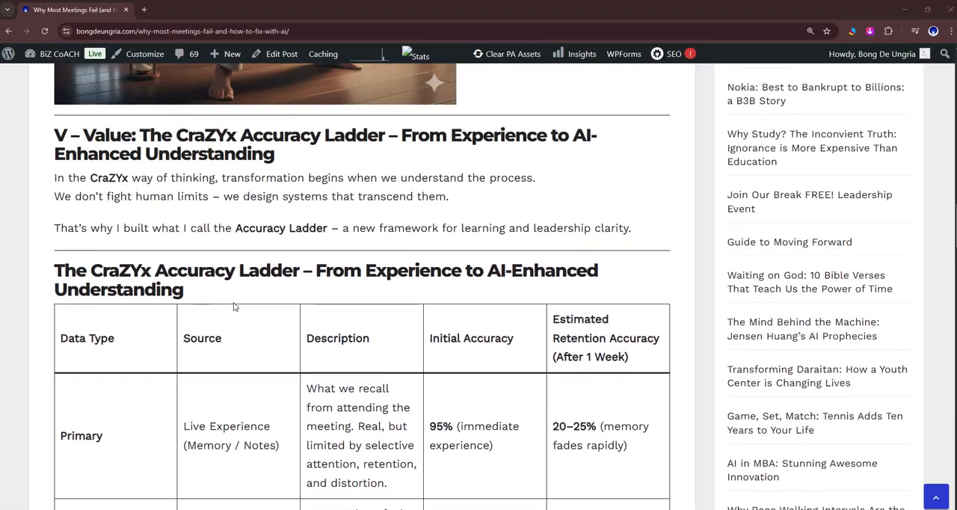
scroll(233, 307, up, 3)
scroll(233, 306, down, 4)
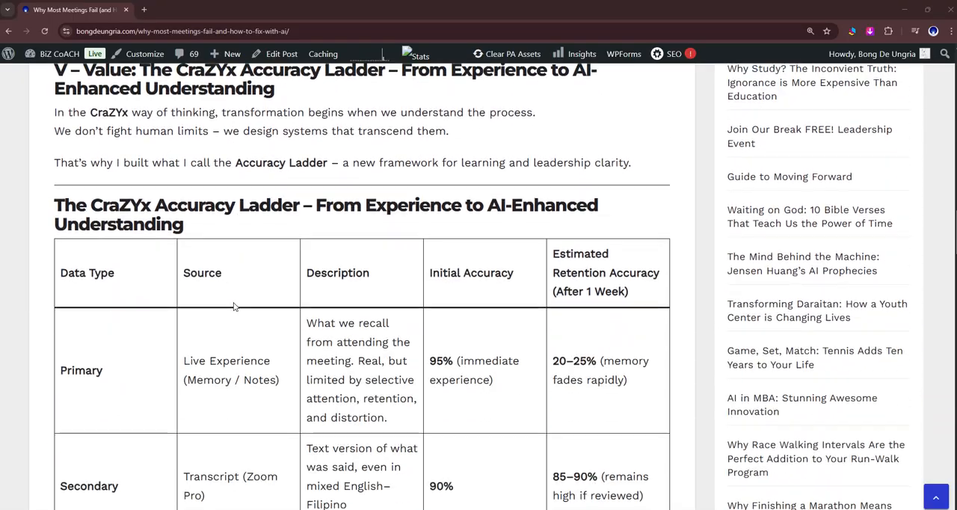
- Read through the post's closing sections, from the "Shorter isn't always smarter" insight and Payoff to the Final Reflection and Call to Action
scroll(233, 306, down, 13)
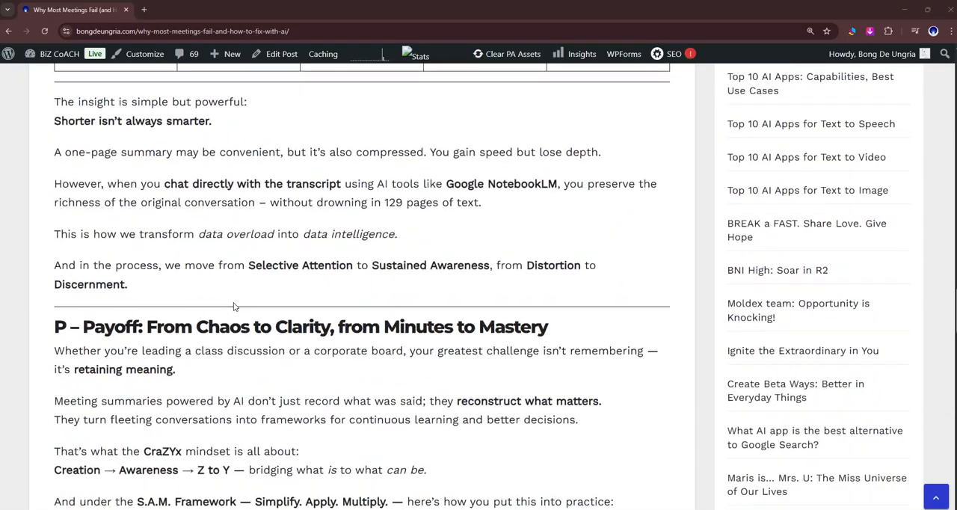
scroll(233, 307, down, 3)
scroll(234, 301, down, 3)
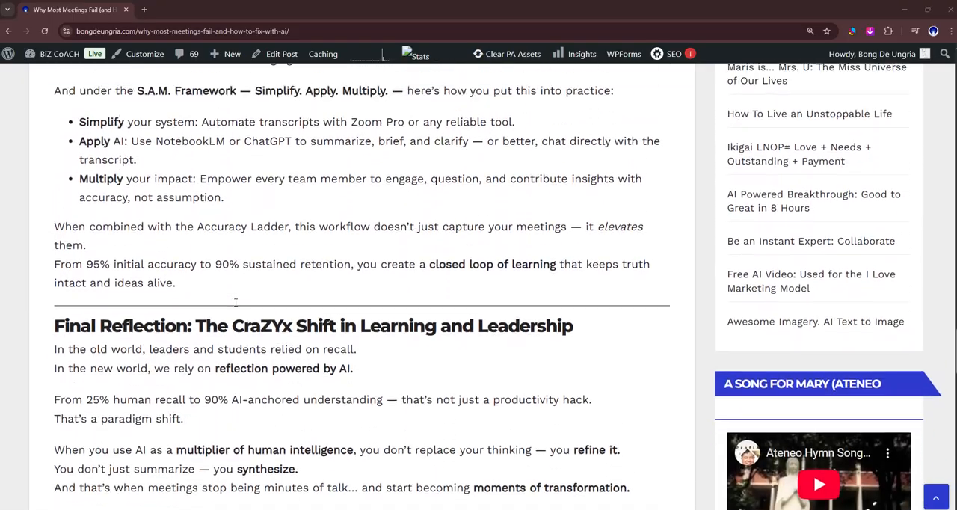
scroll(235, 303, up, 1)
scroll(235, 303, down, 2)
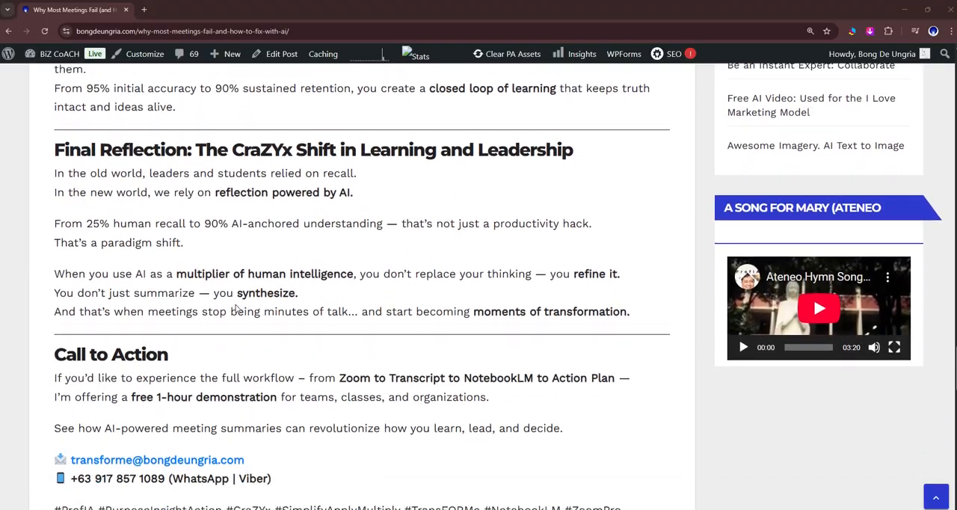
scroll(236, 307, down, 1)
scroll(235, 308, down, 1)
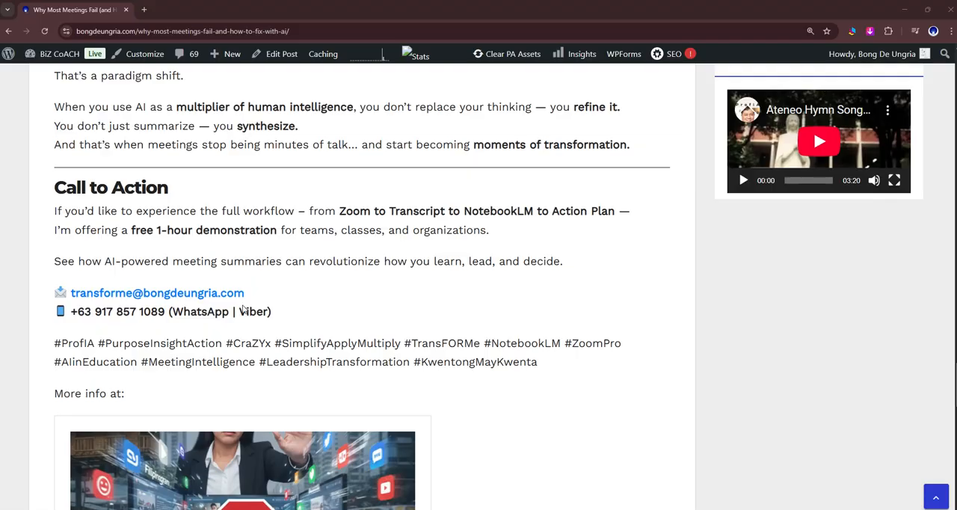
- Switch to NotebookLM and leave the v110 BD S4 Oct 21 report to return to the Studio overview
mouse_move(555, 508)
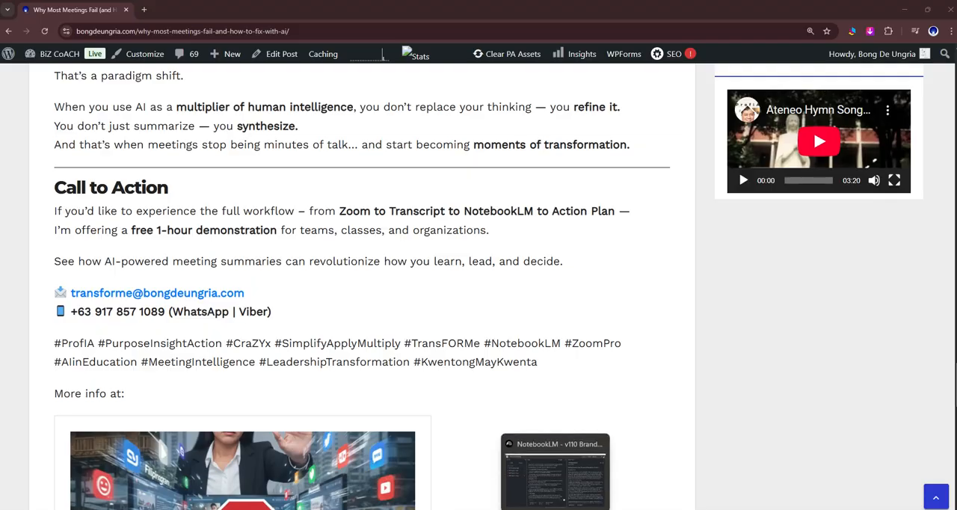
click(557, 480)
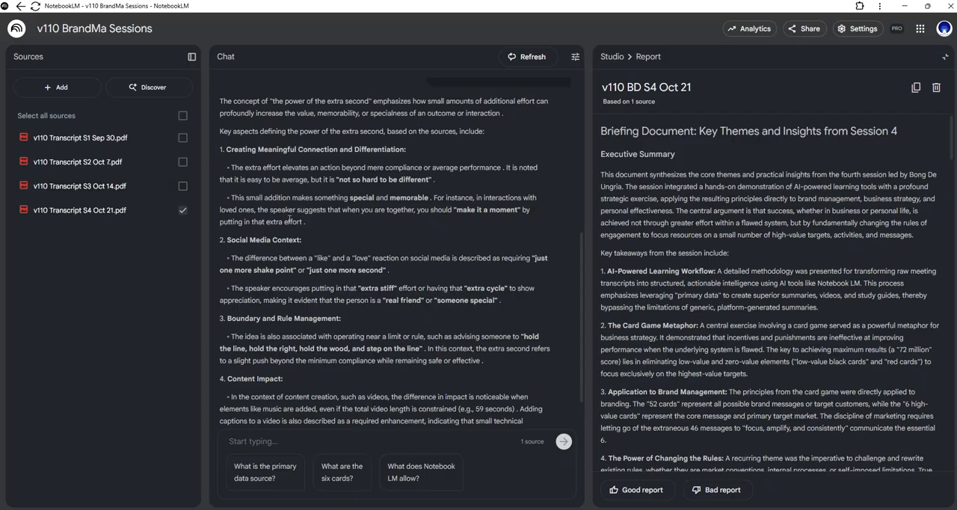
scroll(340, 313, up, 3)
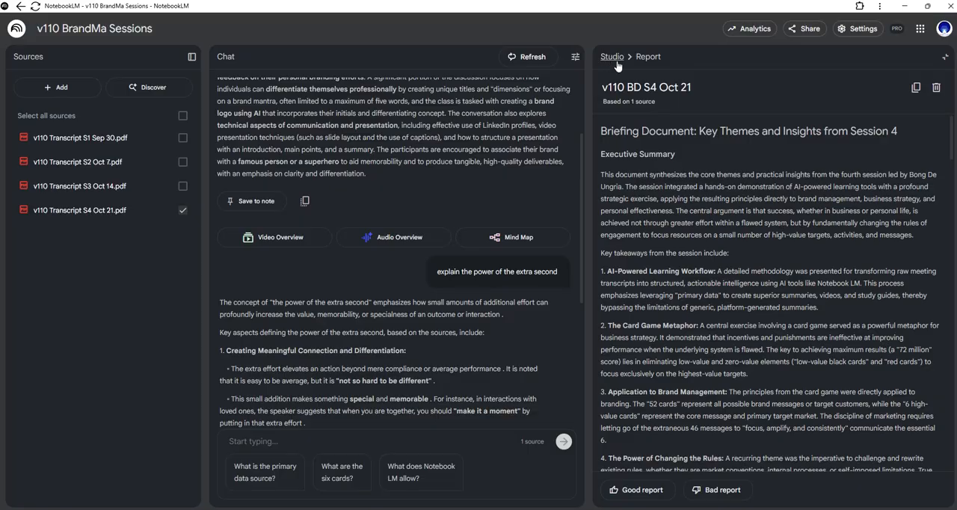
drag(692, 89, 601, 90)
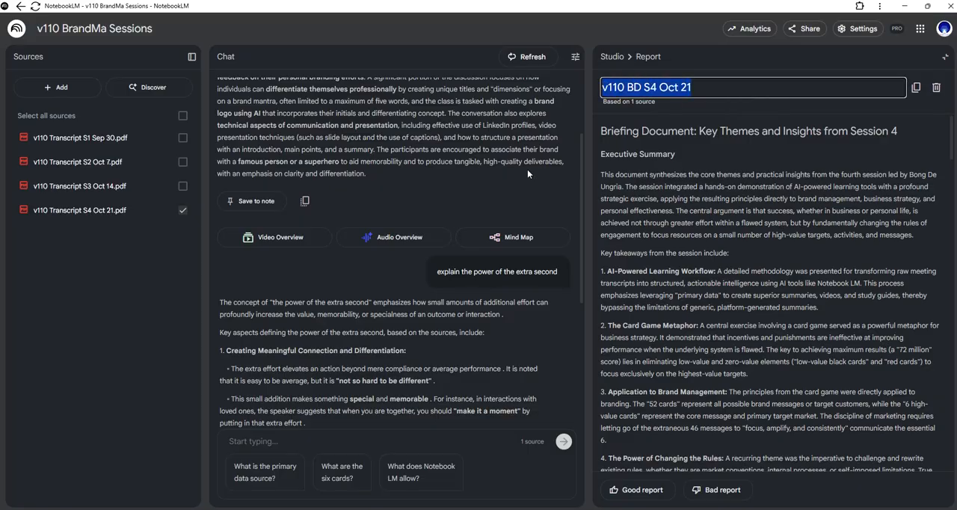
click(611, 57)
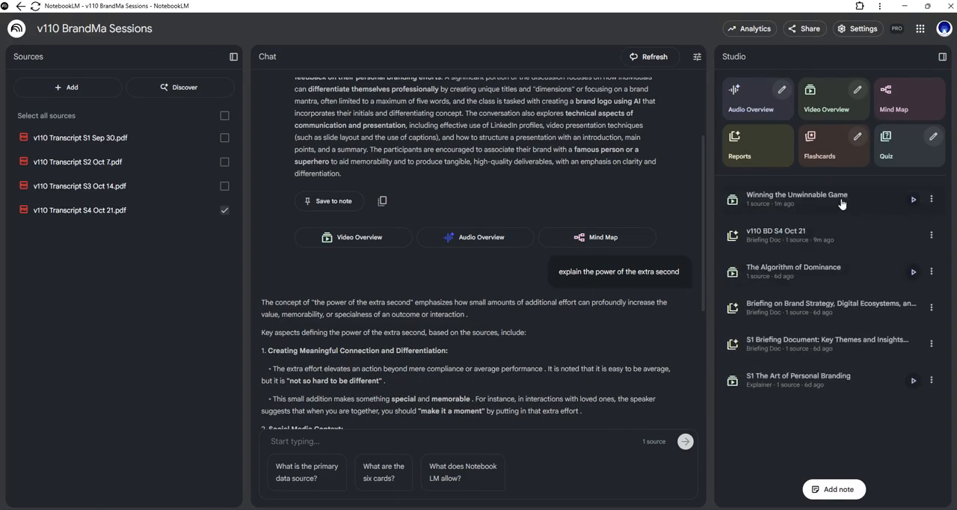
- Rename the "Winning the Unwinnable Game" video overview as "v110 S4 Oct 21 Winning the Unwinnable Game"
click(932, 202)
click(925, 226)
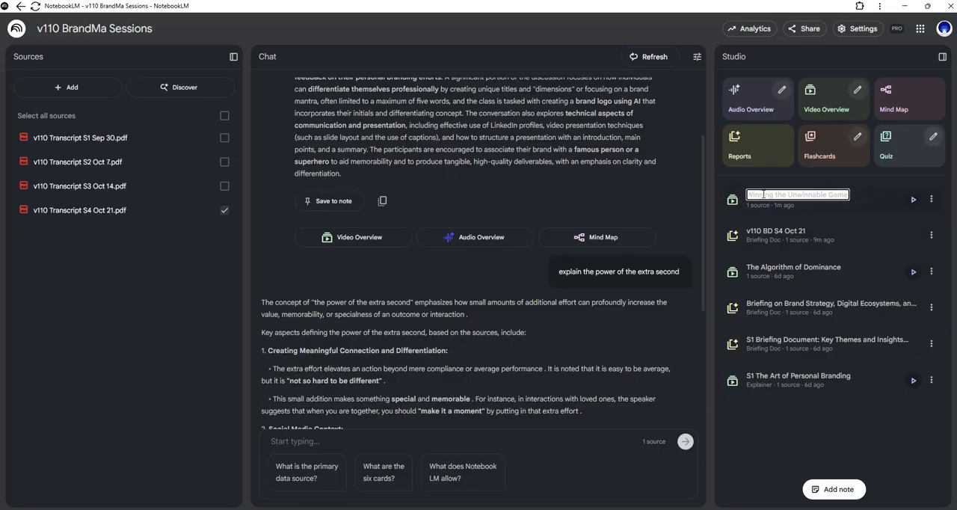
key(Home)
text(v110 S4 Oct 21)
key(Right)
key(Right)
key(Right)
key(Right)
key(Right)
key(Right)
key(Right)
key(Right)
key(Right)
key(Right)
key(Right)
key(Right)
key(Right)
key(Return)
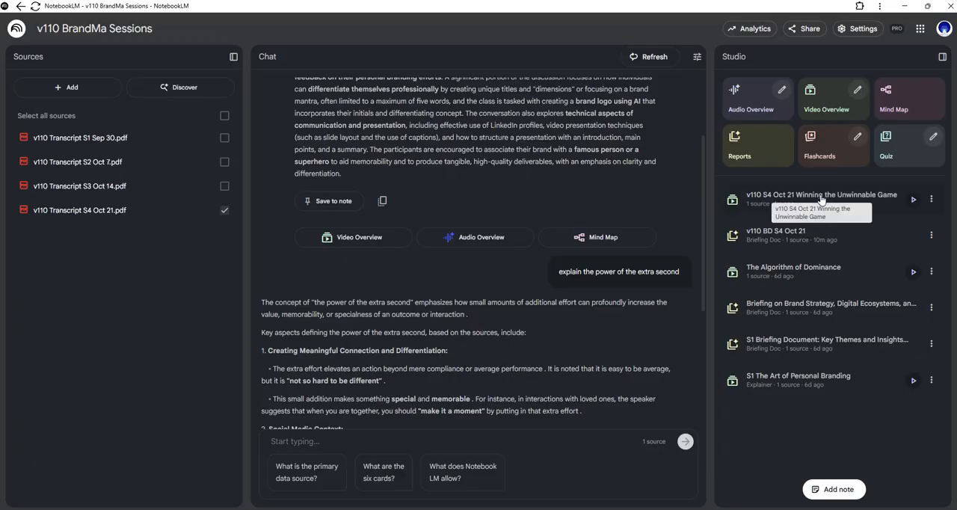
- Download the v110 S4 Oct 21 Winning the Unwinnable Game video and return to the NotebookLM notebook
click(931, 202)
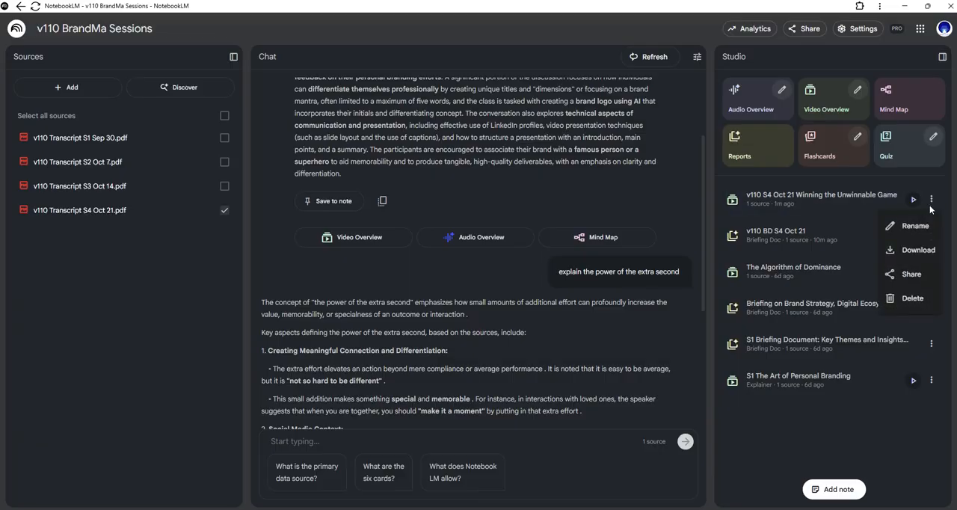
click(925, 249)
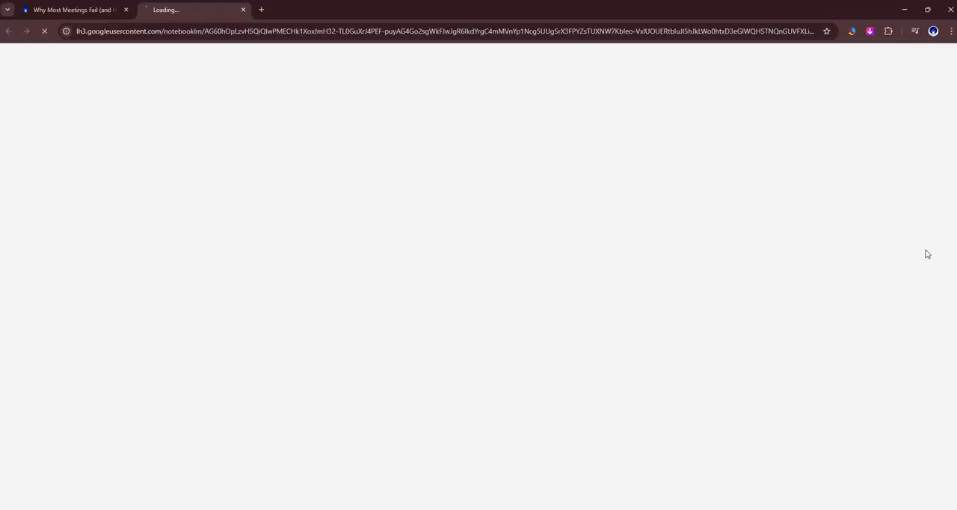
click(902, 11)
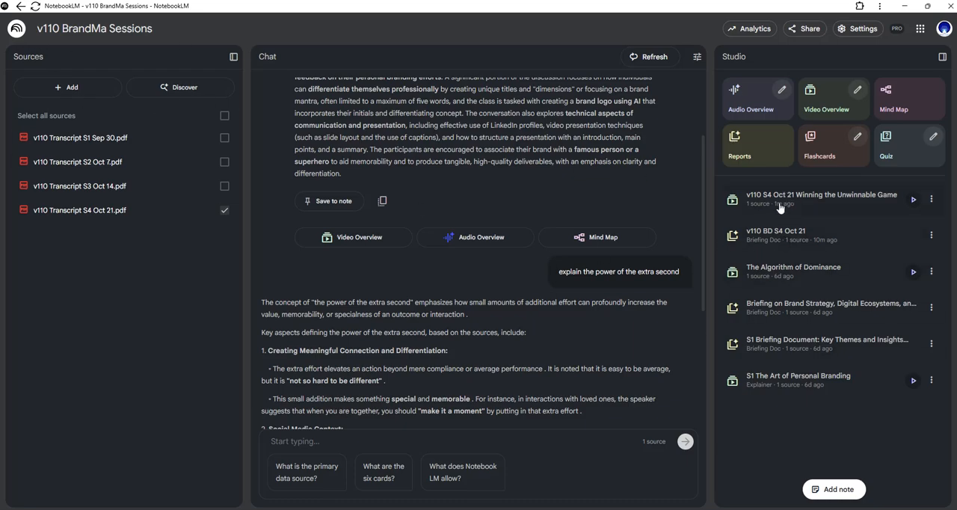
- Open the v110 S4 Oct 21 Winning the Unwinnable Game video overview, play its opening seconds and pause it
click(913, 199)
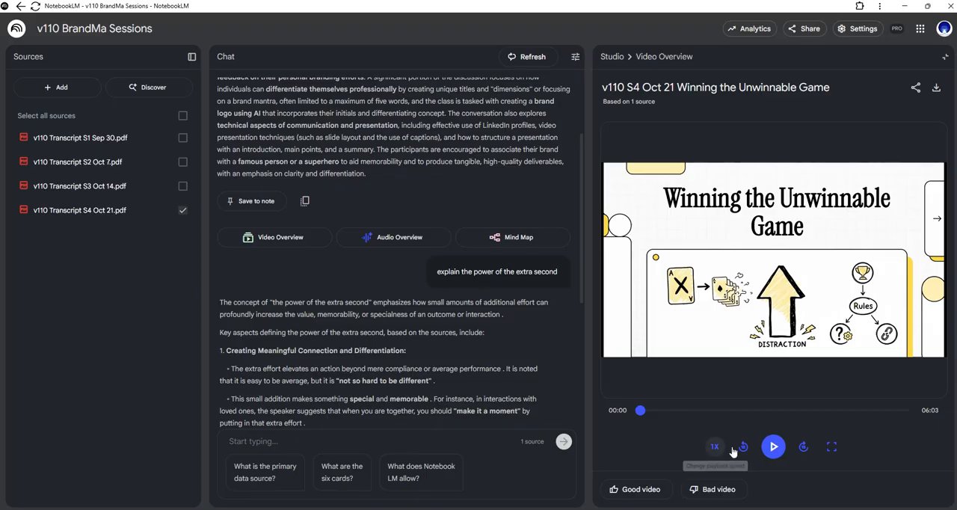
click(772, 446)
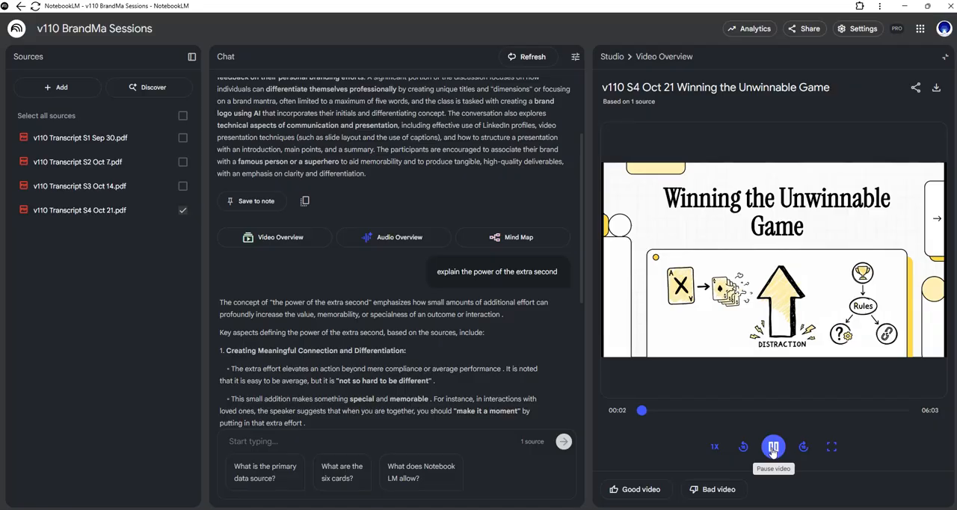
click(773, 447)
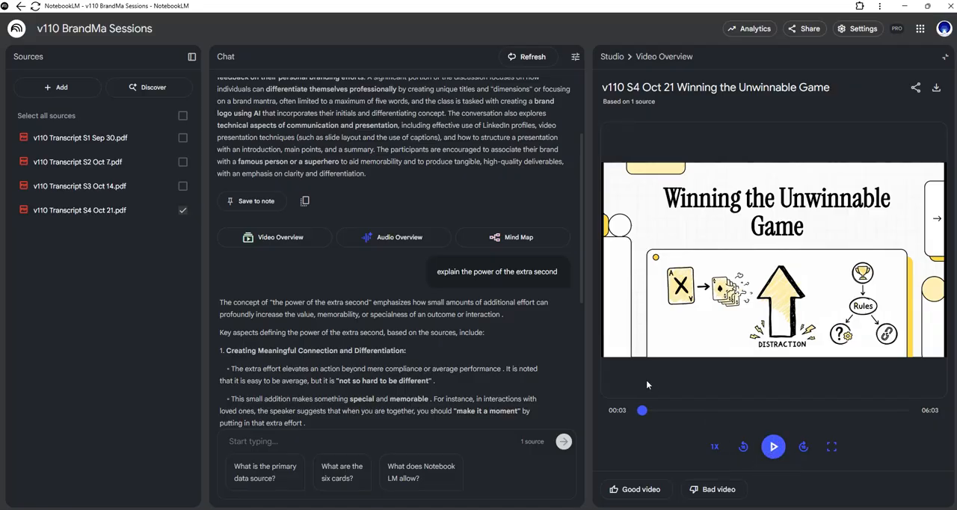